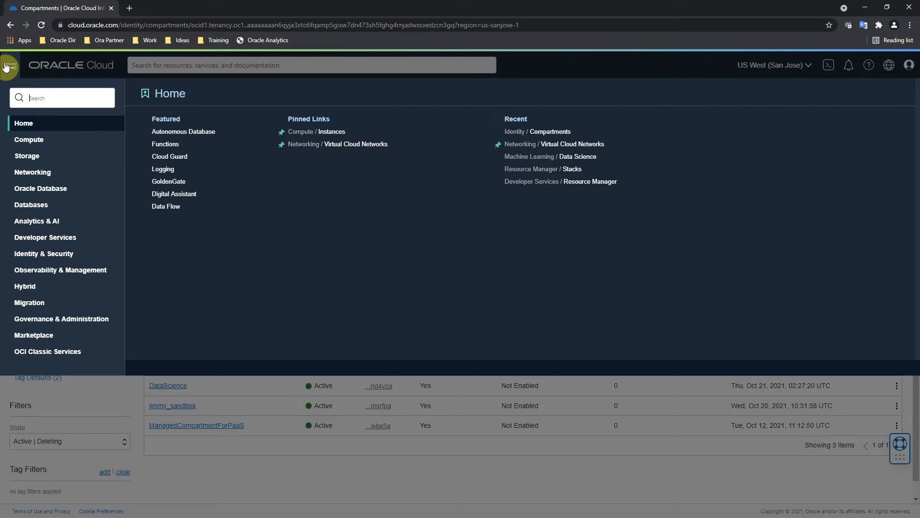
# Open the Resource Manager stacks list under Developer Services and start creating a new stack
pyautogui.click(7, 65)
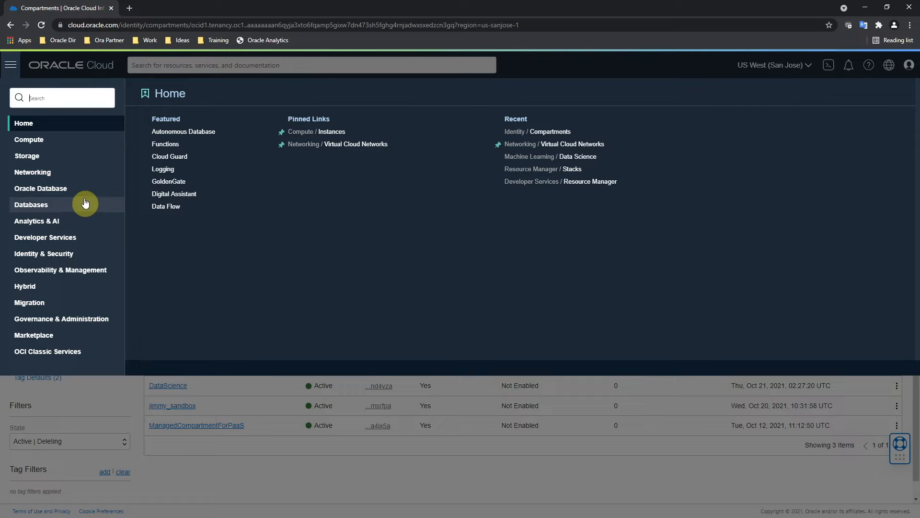
pyautogui.click(84, 238)
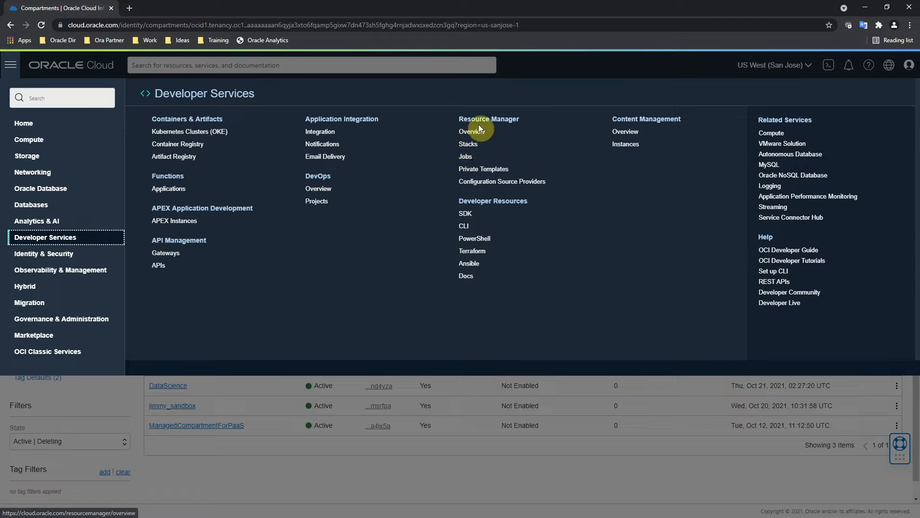
pyautogui.click(467, 147)
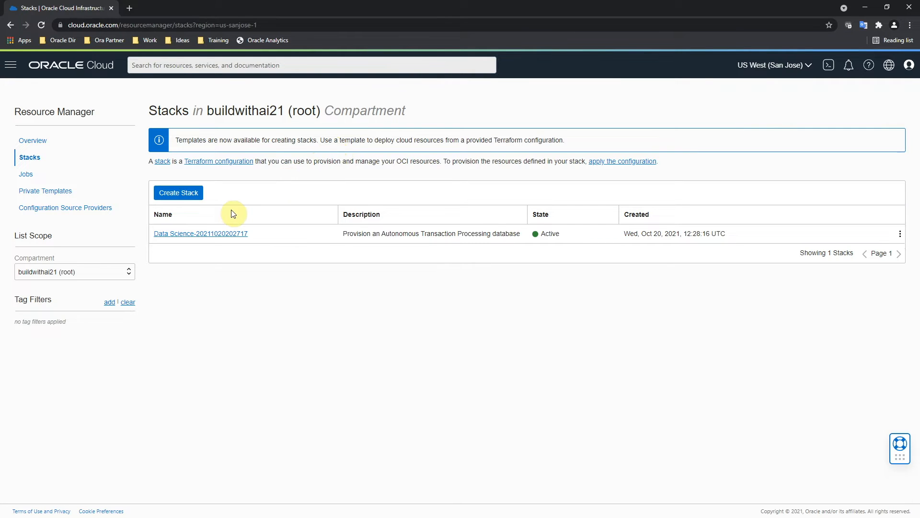
pyautogui.click(191, 194)
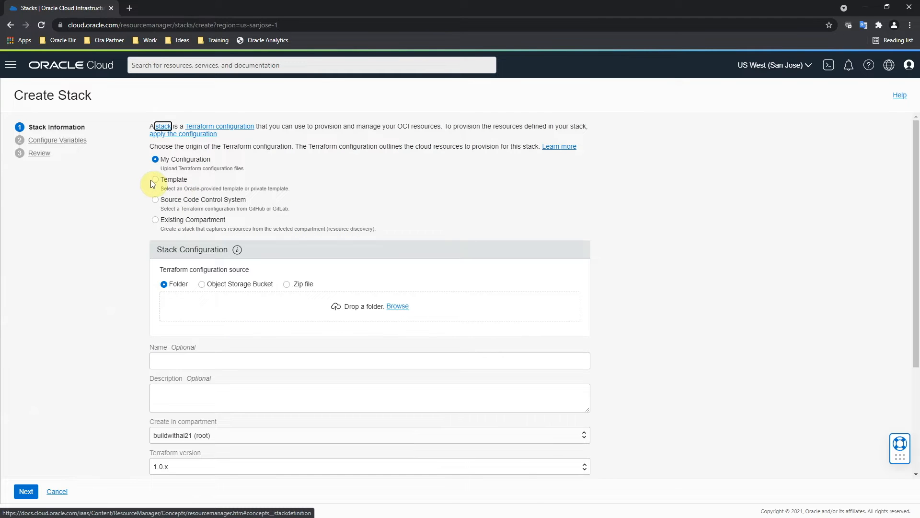
# Base the new stack on a template and choose the Data Science service template
pyautogui.click(155, 181)
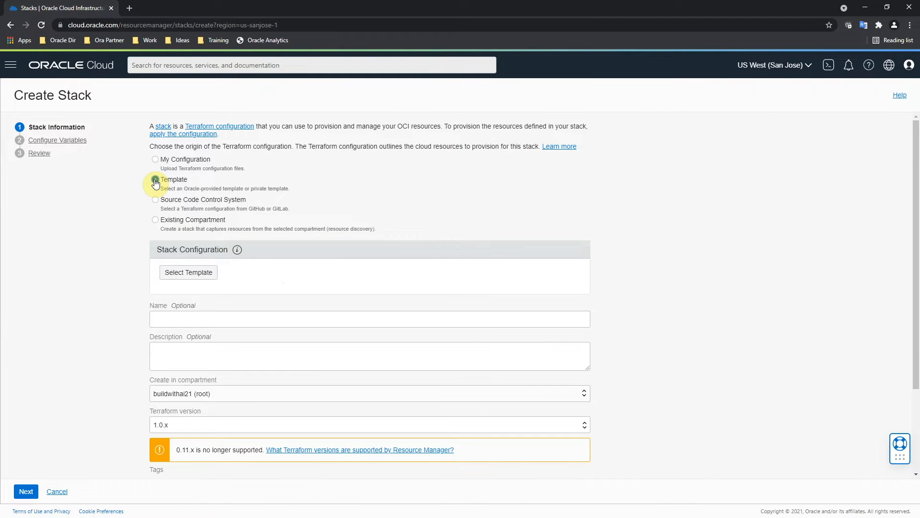
pyautogui.click(197, 274)
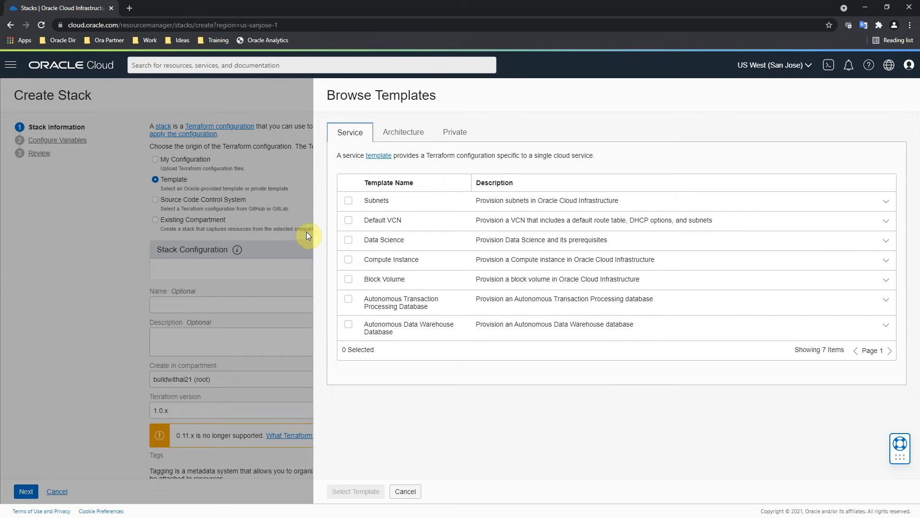
pyautogui.click(349, 241)
pyautogui.click(356, 491)
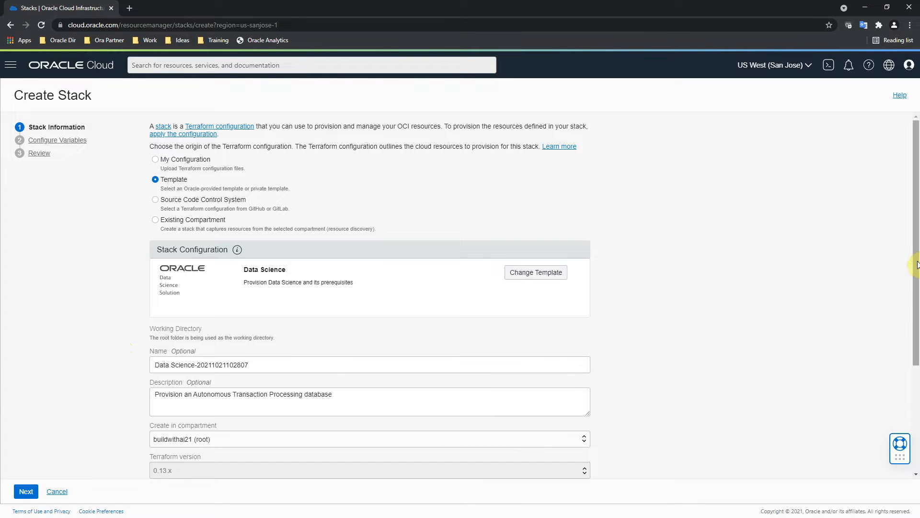
# Set the stack's compartment to DataScience and proceed to the variable configuration
pyautogui.scroll(-3, 915, 263)
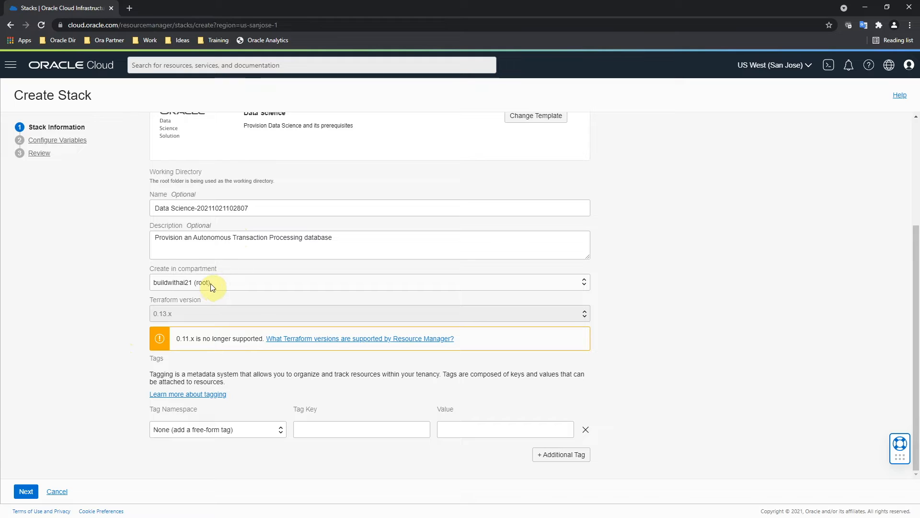
pyautogui.click(184, 283)
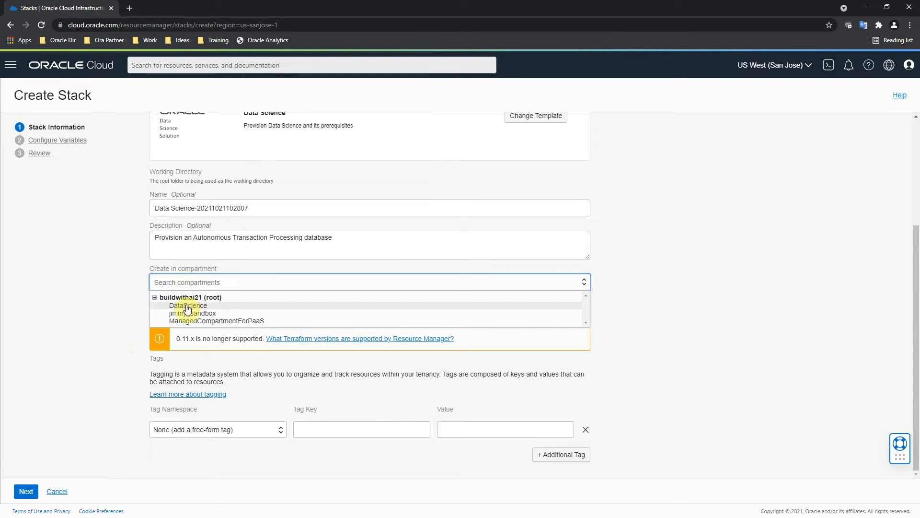
pyautogui.click(187, 306)
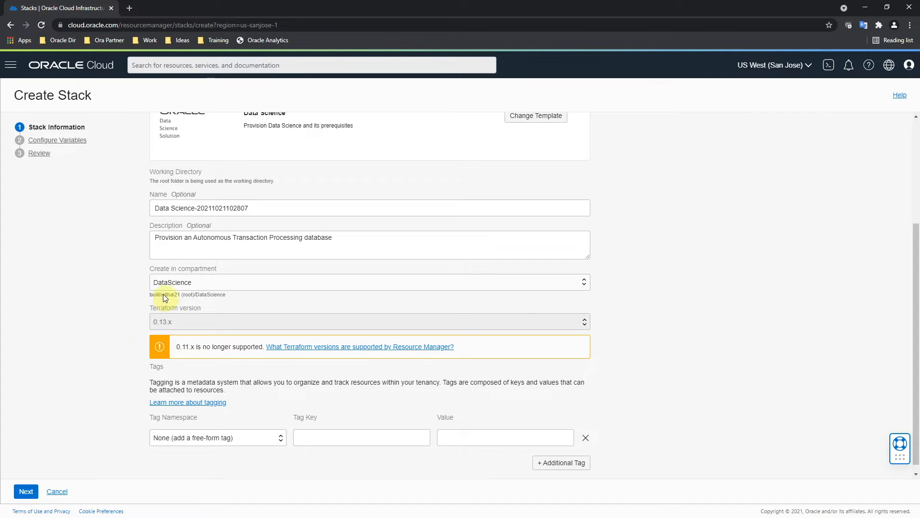
pyautogui.click(22, 497)
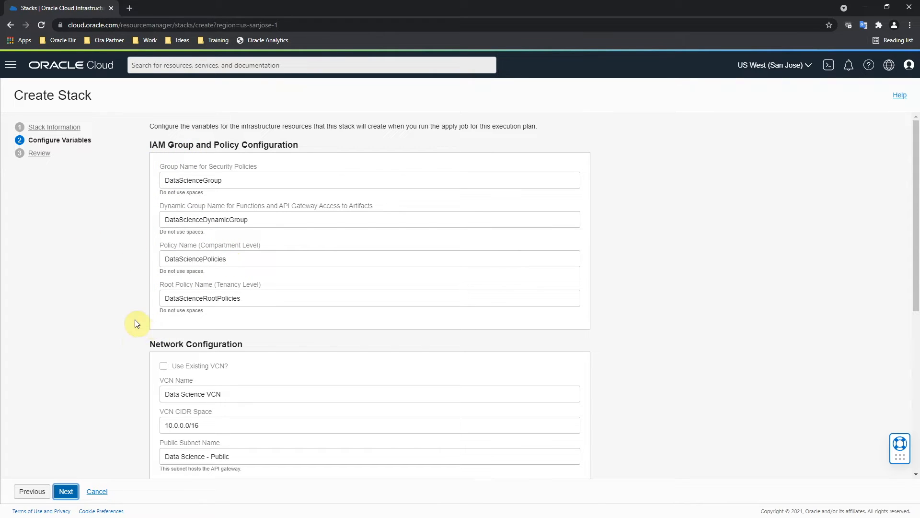
# Accept the default configuration variables and create the stack with Run Apply enabled
pyautogui.moveTo(916, 218); pyautogui.dragTo(917, 377)
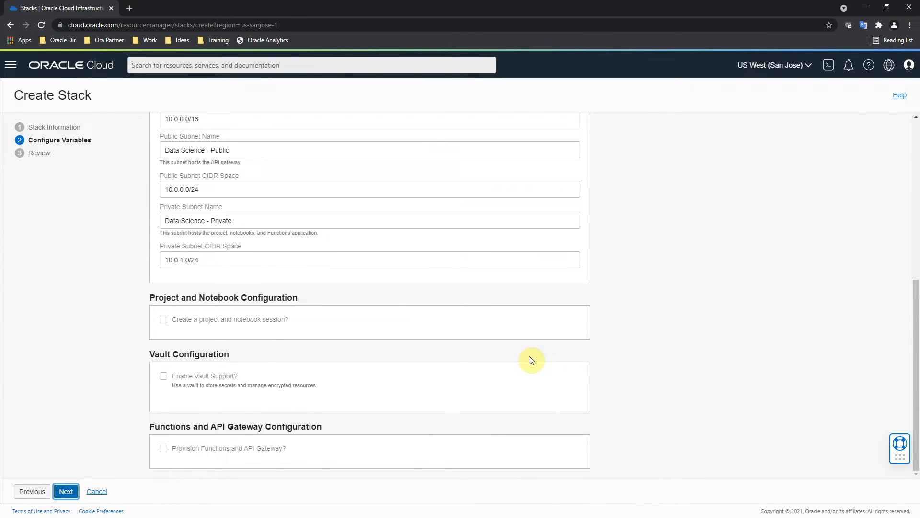
pyautogui.click(66, 491)
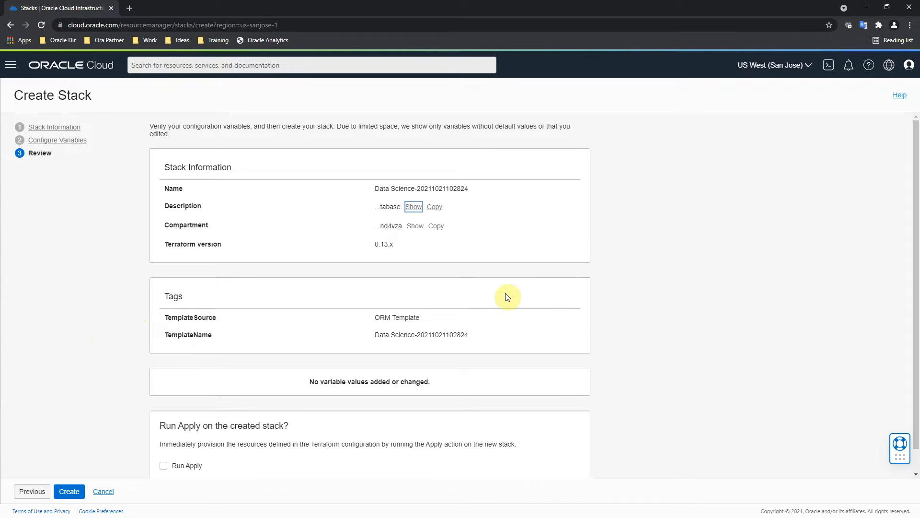
pyautogui.moveTo(917, 187); pyautogui.dragTo(917, 209)
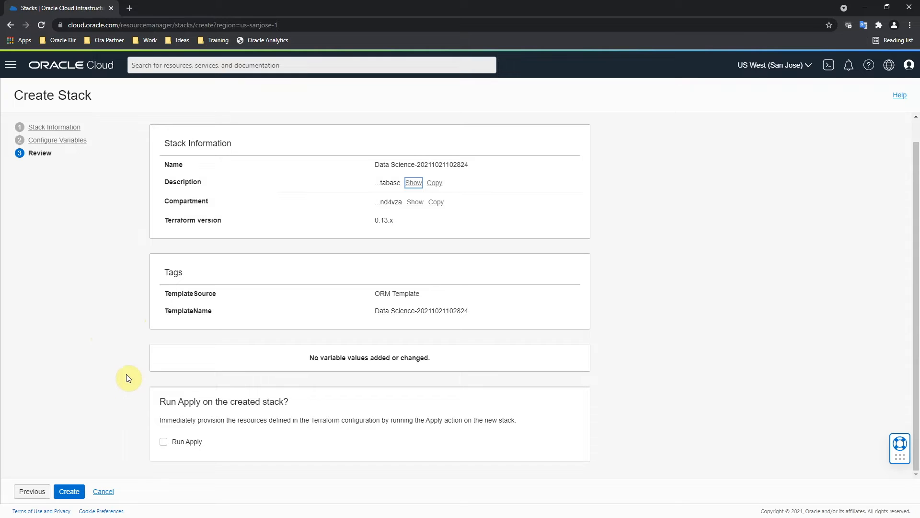
pyautogui.click(163, 443)
pyautogui.click(69, 491)
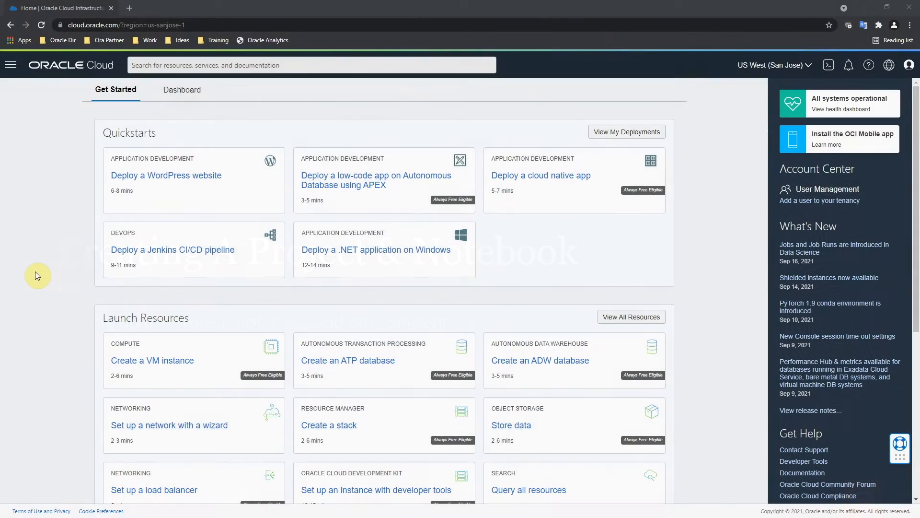
# Open the Data Science projects page under Analytics & AI and set its list scope to the DataScience compartment
pyautogui.click(45, 245)
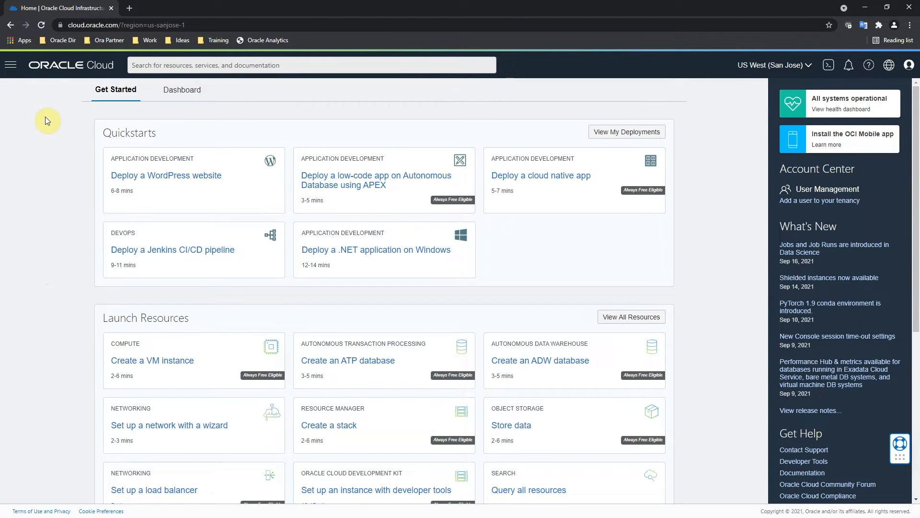
pyautogui.click(11, 69)
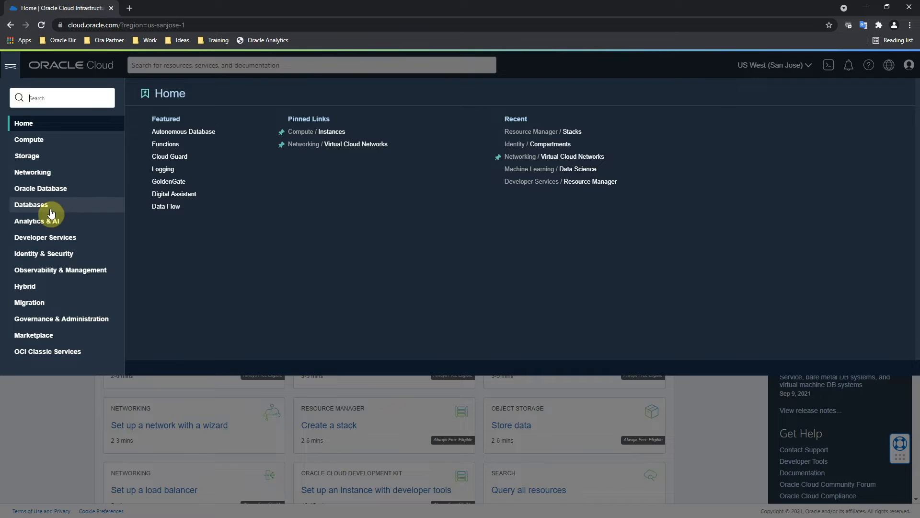
pyautogui.click(43, 223)
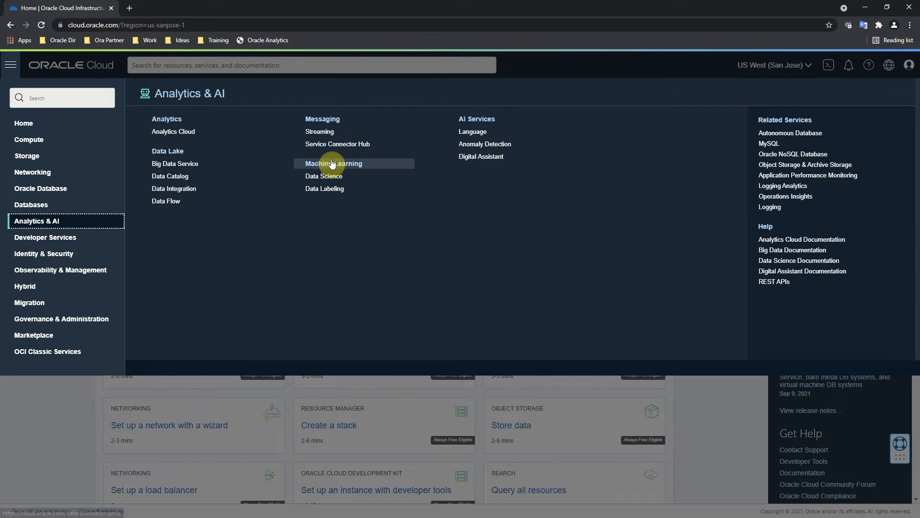
pyautogui.click(335, 178)
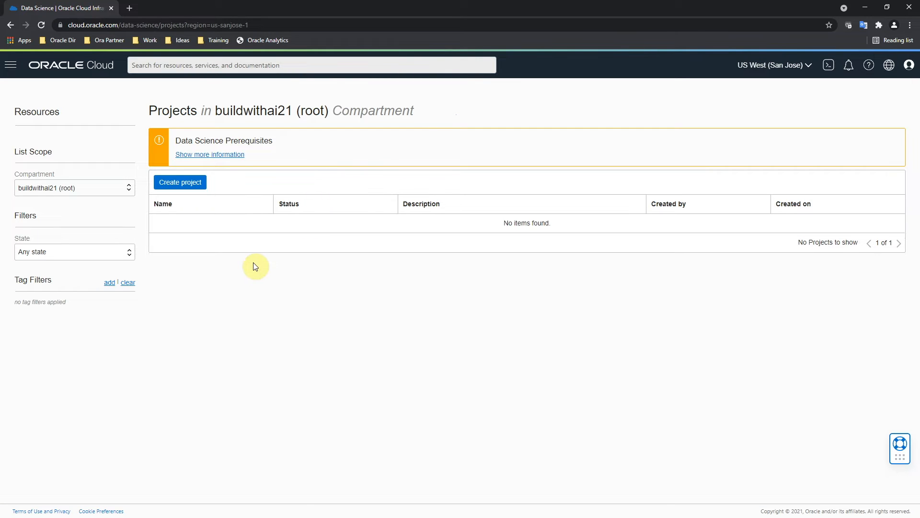
pyautogui.click(67, 189)
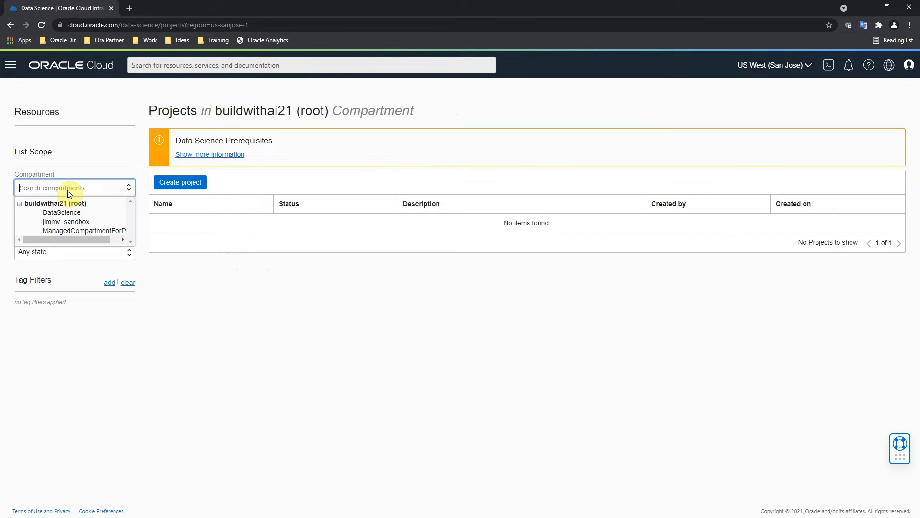
pyautogui.click(61, 214)
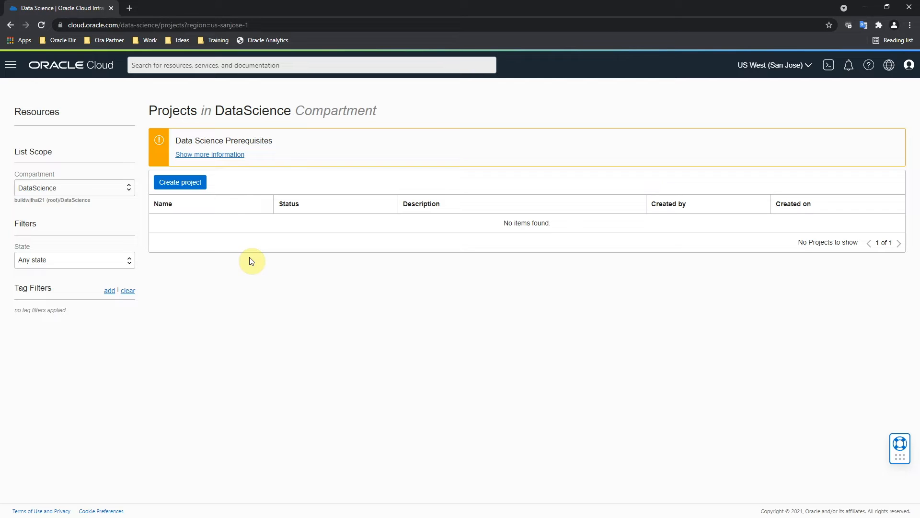
# Create a project named Project1 in the DataScience compartment
pyautogui.click(182, 181)
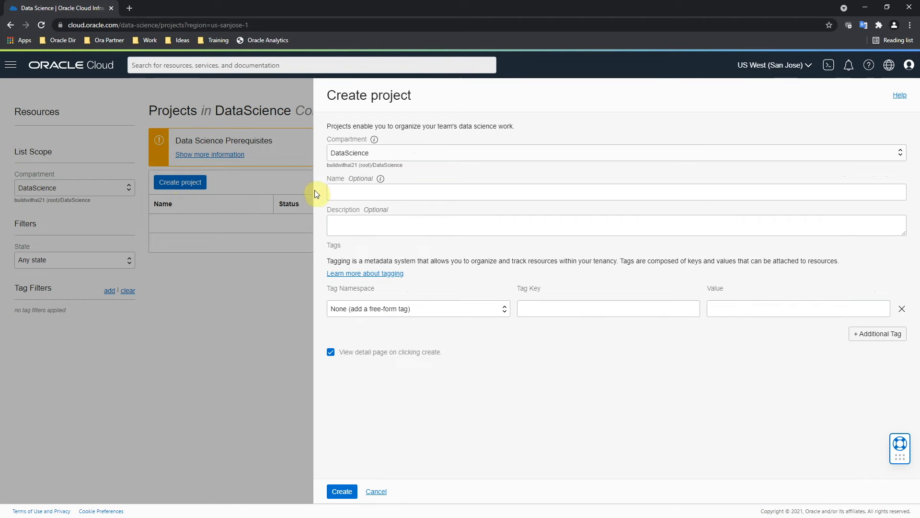
pyautogui.click(392, 196)
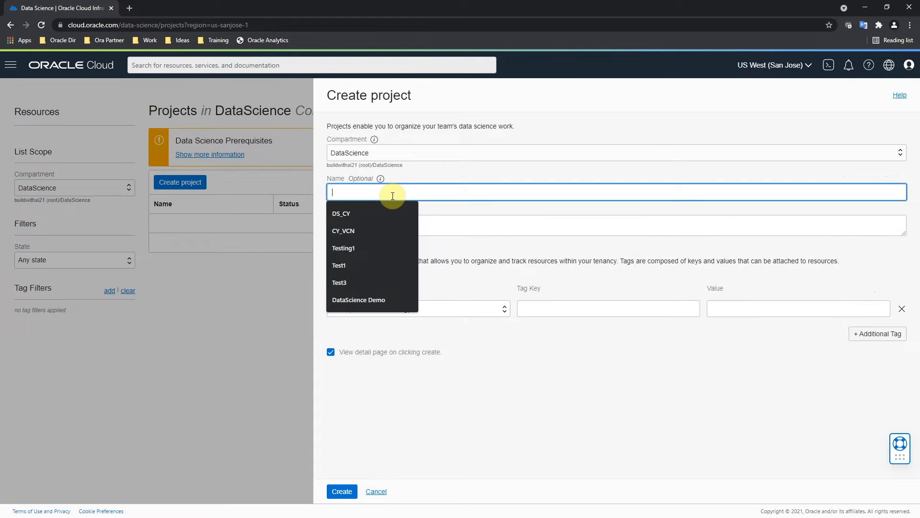
pyautogui.write('Project1')
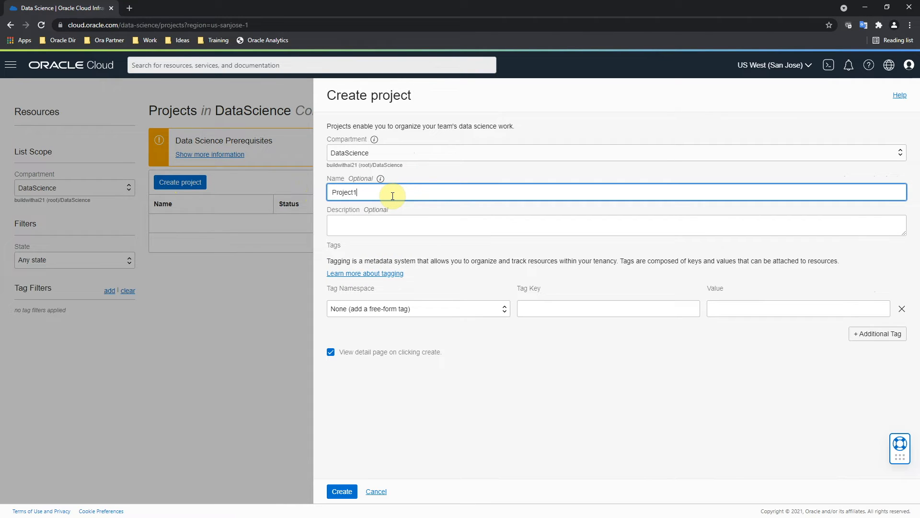
pyautogui.click(335, 490)
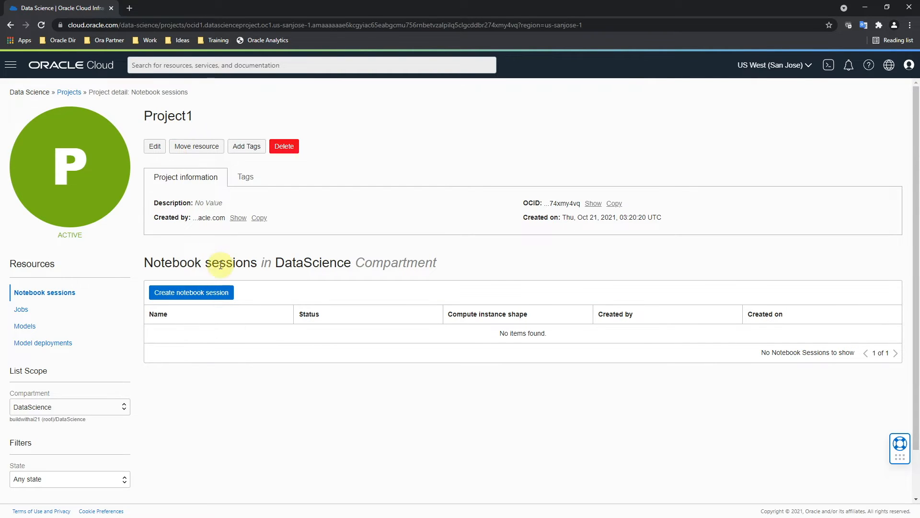
# Start a notebook session named Notebook1 in the project with the Intel SKYLAKE VM.Standard2.1 compute shape
pyautogui.click(207, 294)
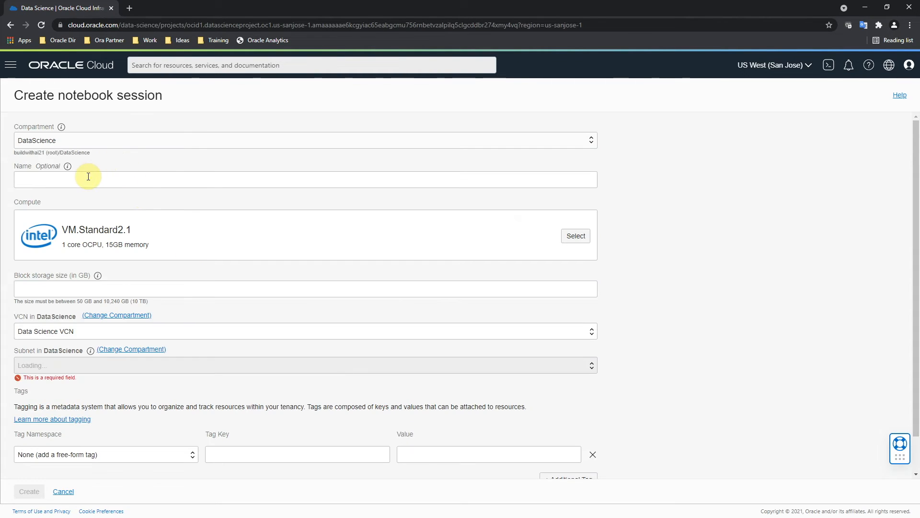
pyautogui.click(87, 178)
pyautogui.write('Notebook1')
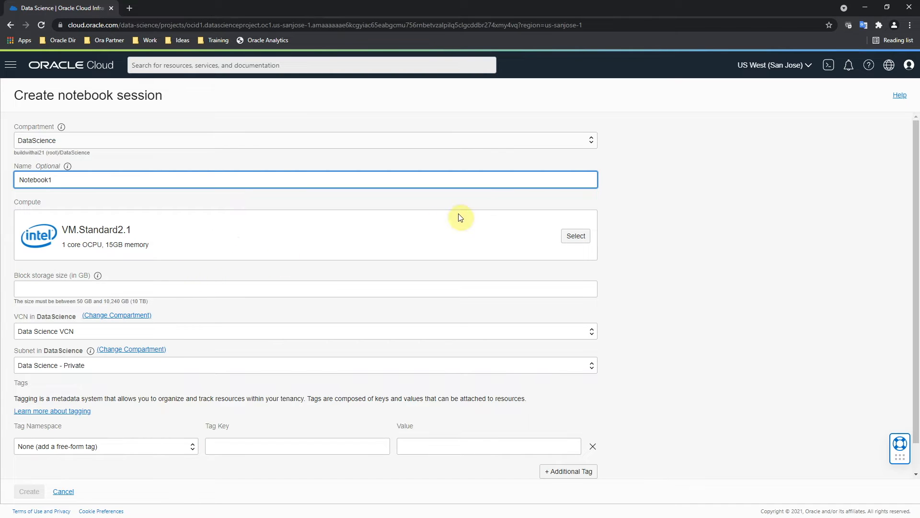
pyautogui.click(578, 236)
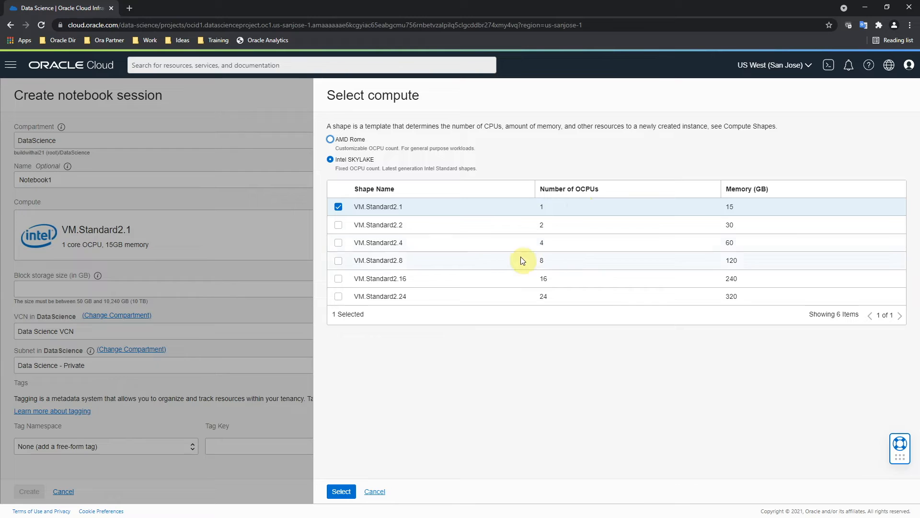
pyautogui.click(342, 490)
# Set the notebook session's block storage size to 50 GB and create the session with the default VCN and subnet
pyautogui.click(183, 290)
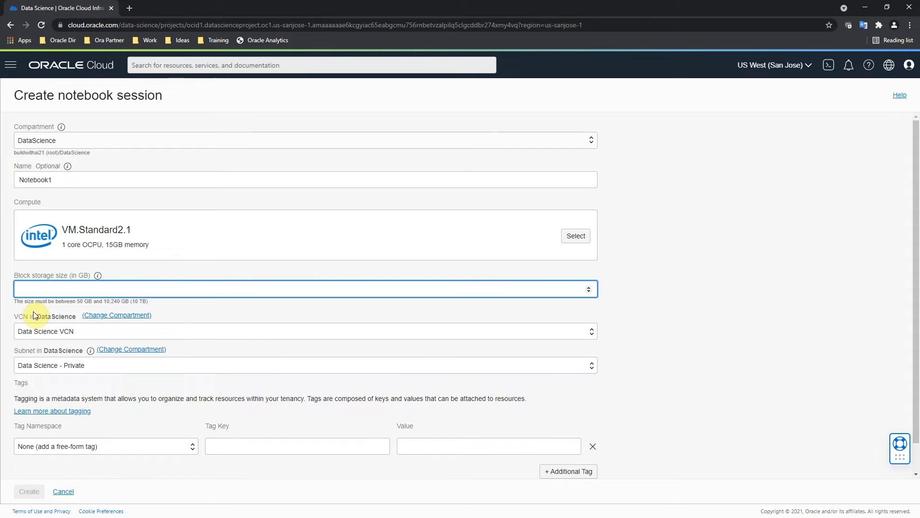
pyautogui.write('50')
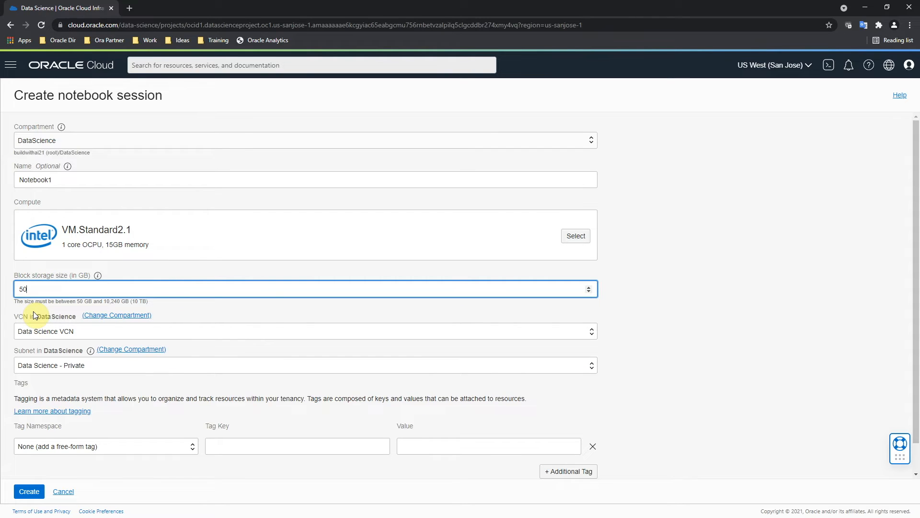
pyautogui.click(262, 310)
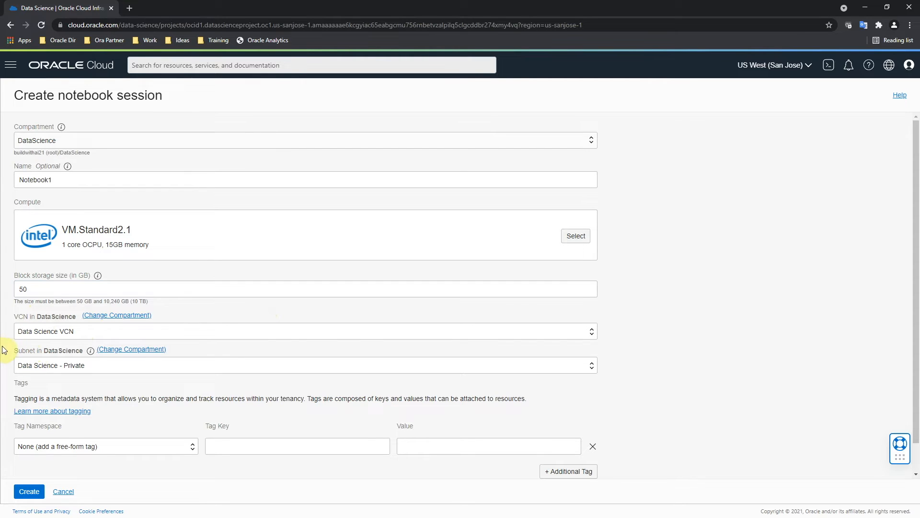
pyautogui.scroll(-1, 6, 347)
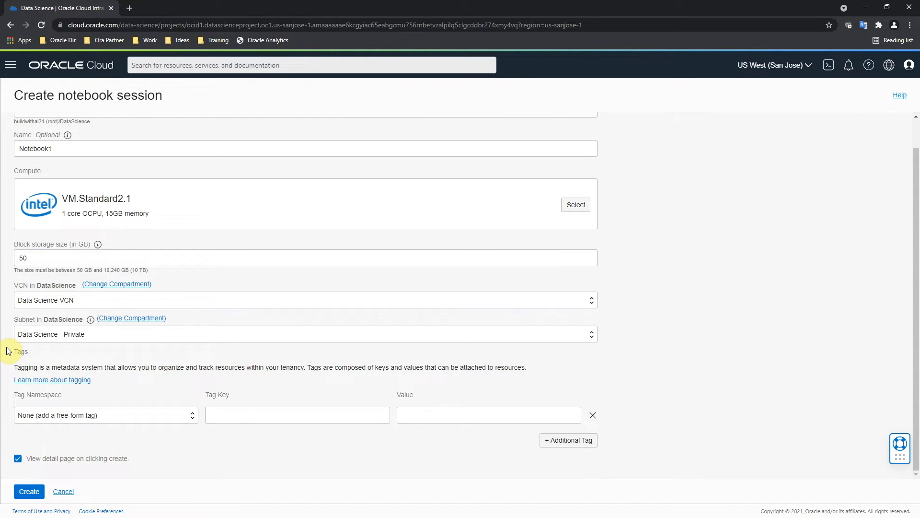
pyautogui.click(24, 492)
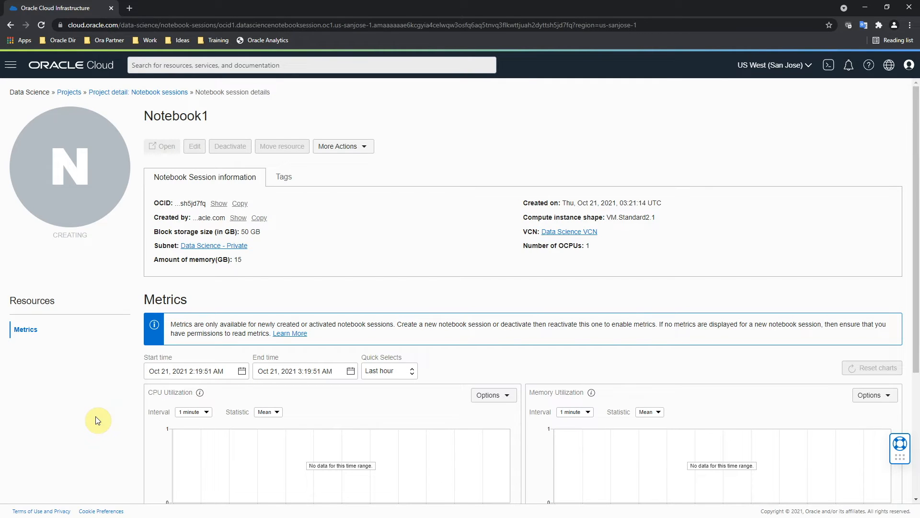
# Return to the project's notebook sessions and view the available actions for Notebook1
pyautogui.click(136, 96)
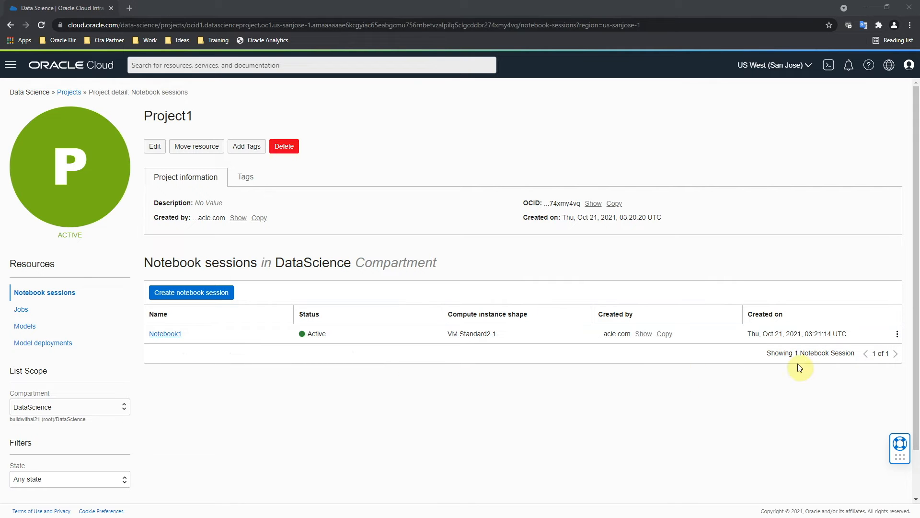
pyautogui.click(898, 335)
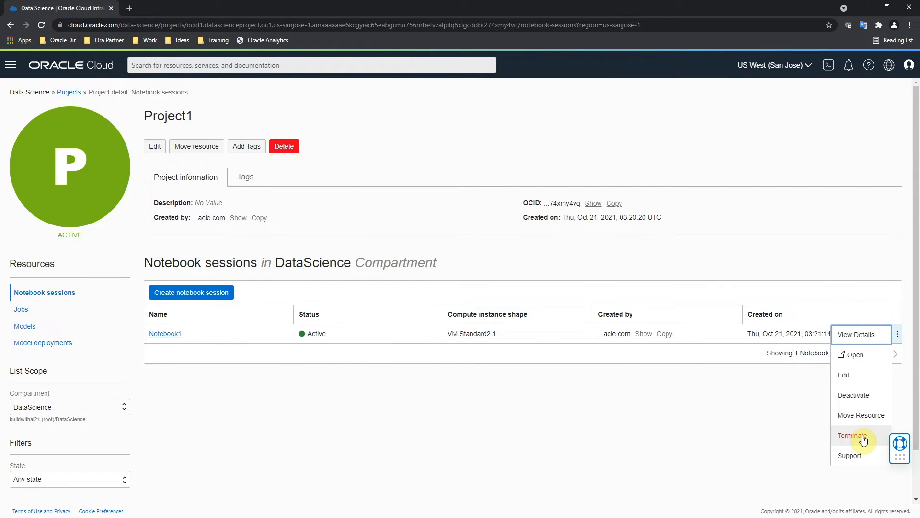
# Open the Notebook1 session's notebook environment, continuing sign-in with the oracleidentitycloudservice identity provider
pyautogui.click(498, 396)
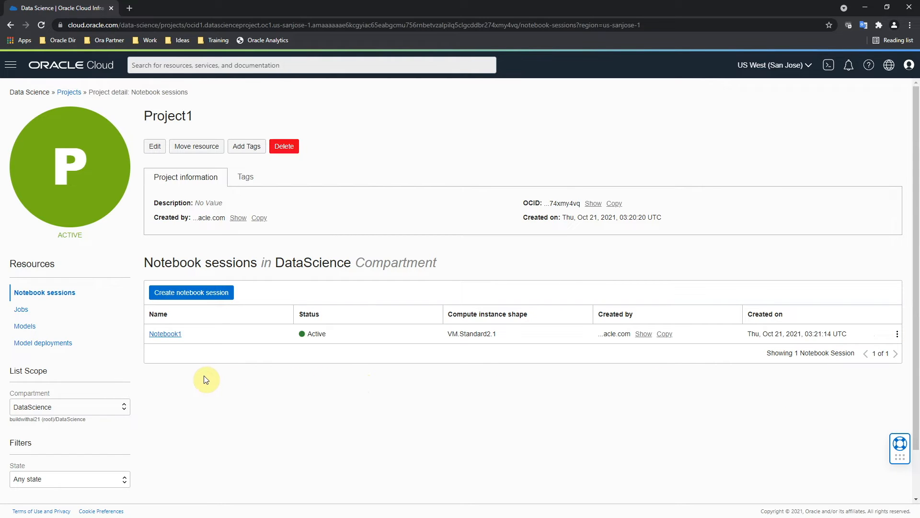
pyautogui.click(163, 336)
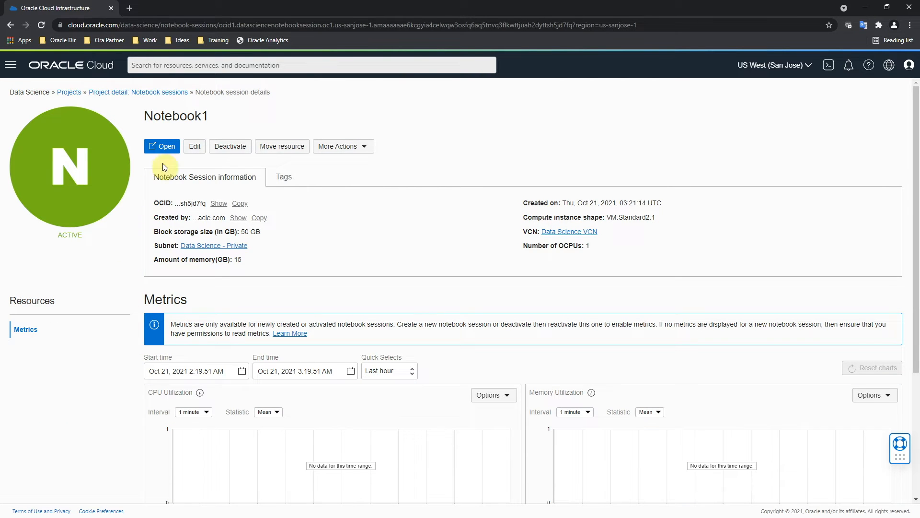
pyautogui.click(164, 146)
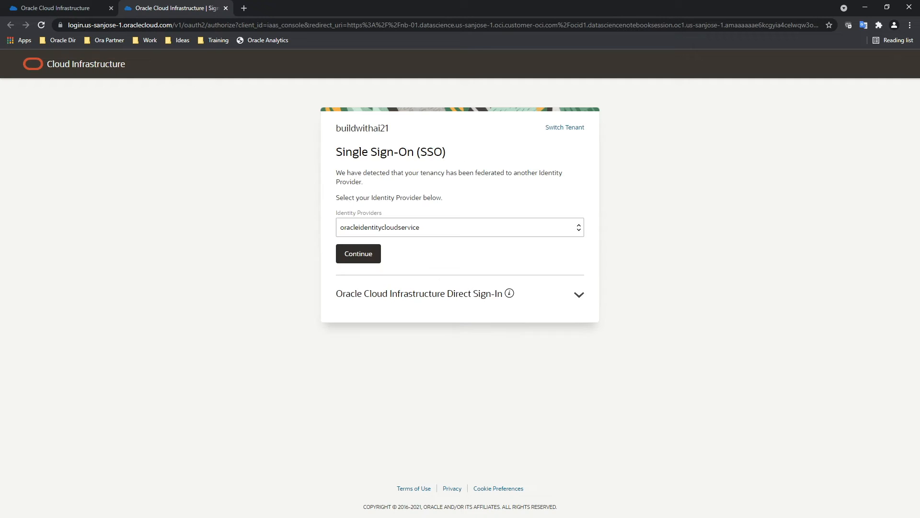
pyautogui.click(365, 259)
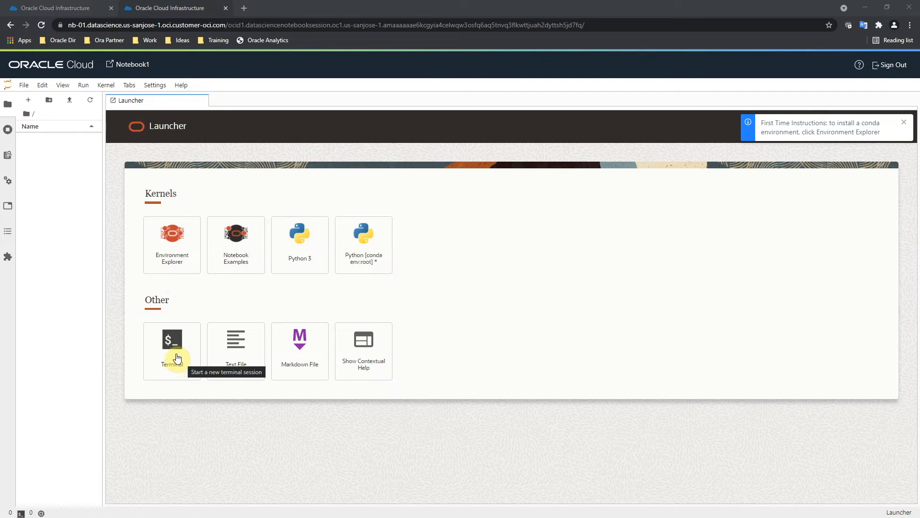
# Start a terminal session in the notebook environment and open the Environment Explorer from a new launcher
pyautogui.click(176, 337)
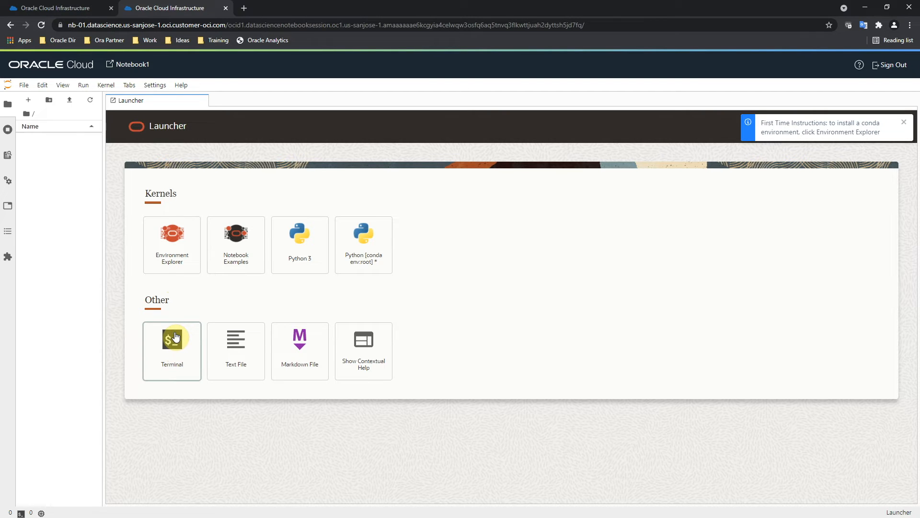
pyautogui.click(176, 337)
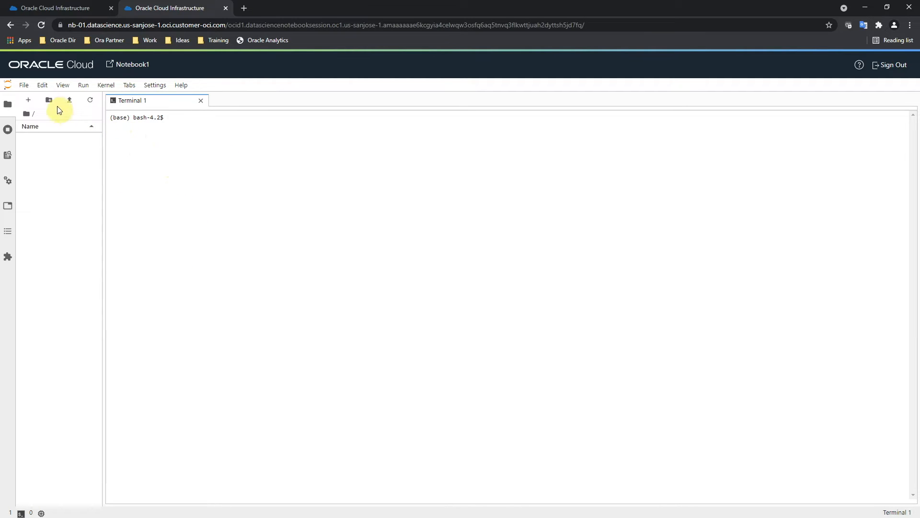
pyautogui.click(24, 85)
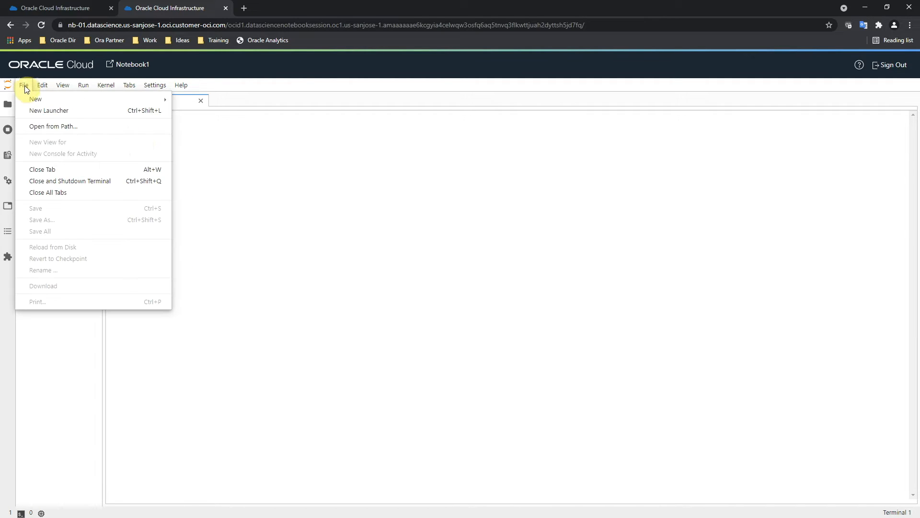
pyautogui.click(28, 109)
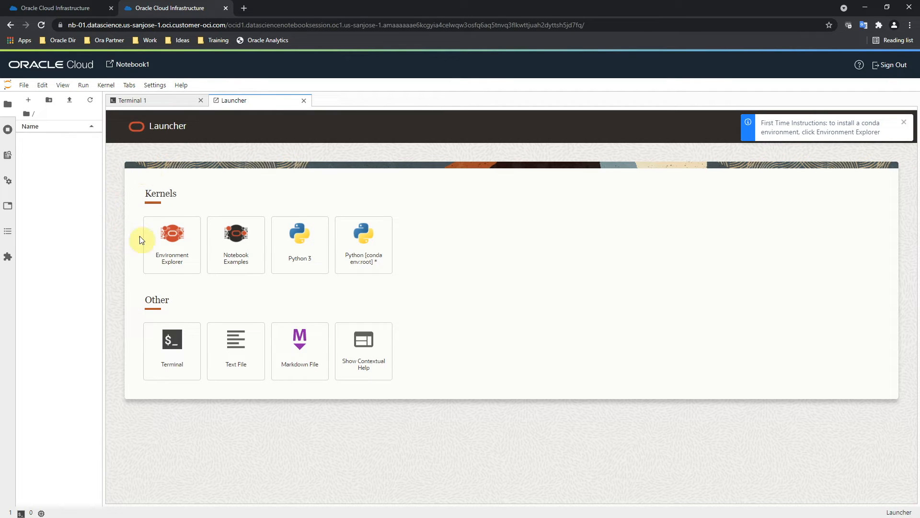
pyautogui.click(166, 251)
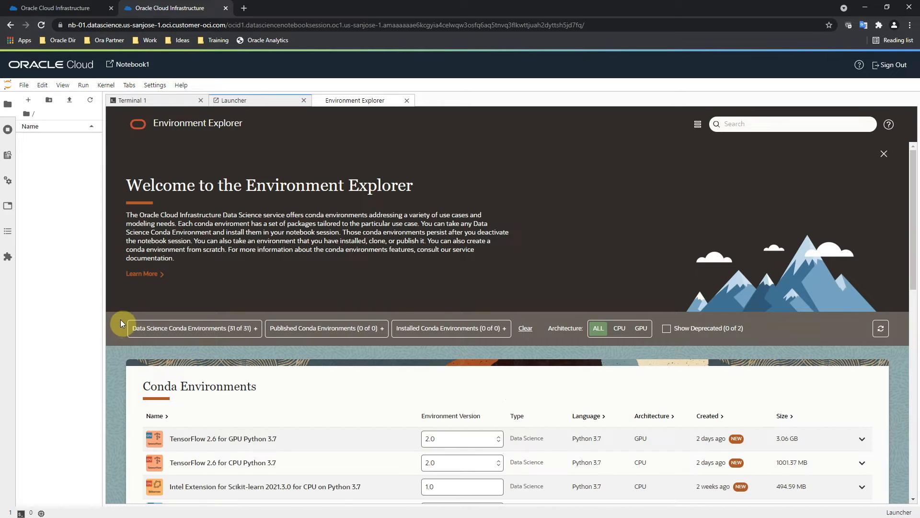
# Expand the General Machine Learning for CPUs conda environment and copy its install command
pyautogui.scroll(-2, 119, 325)
pyautogui.scroll(-1, 150, 298)
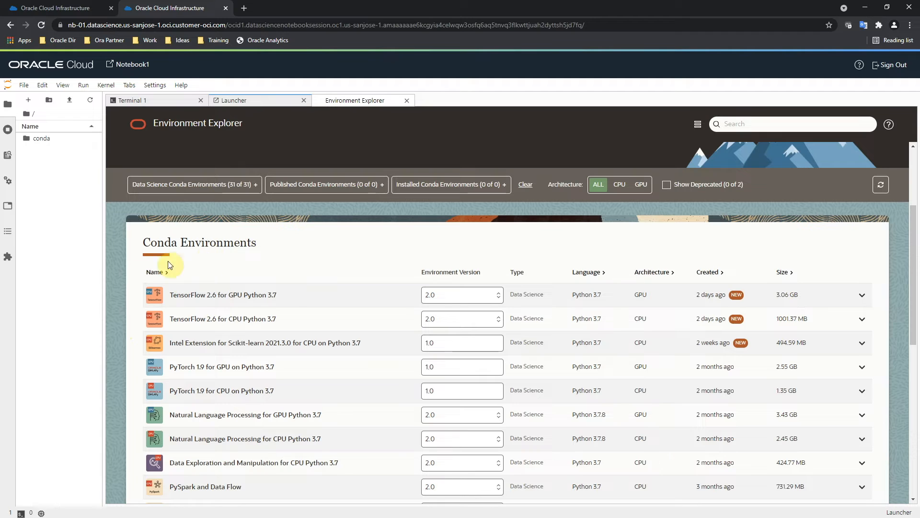
pyautogui.scroll(-2, 135, 307)
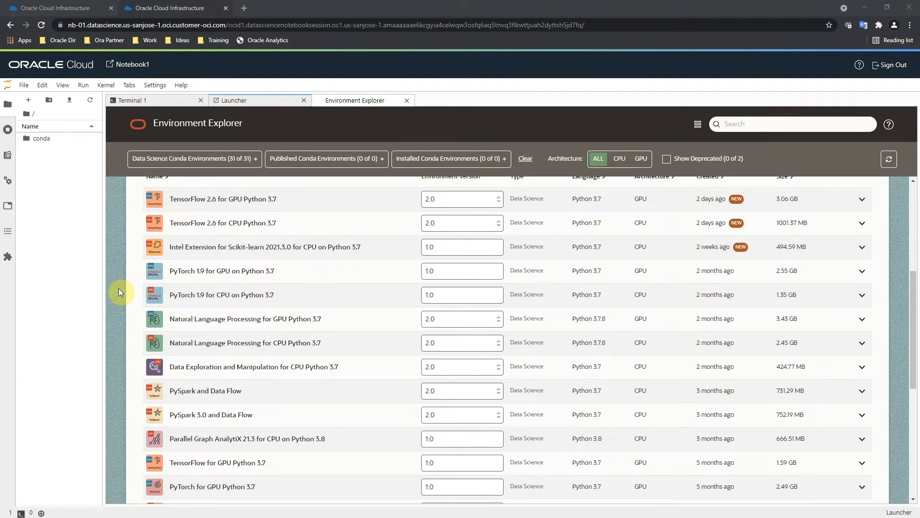
pyautogui.scroll(-4, 119, 288)
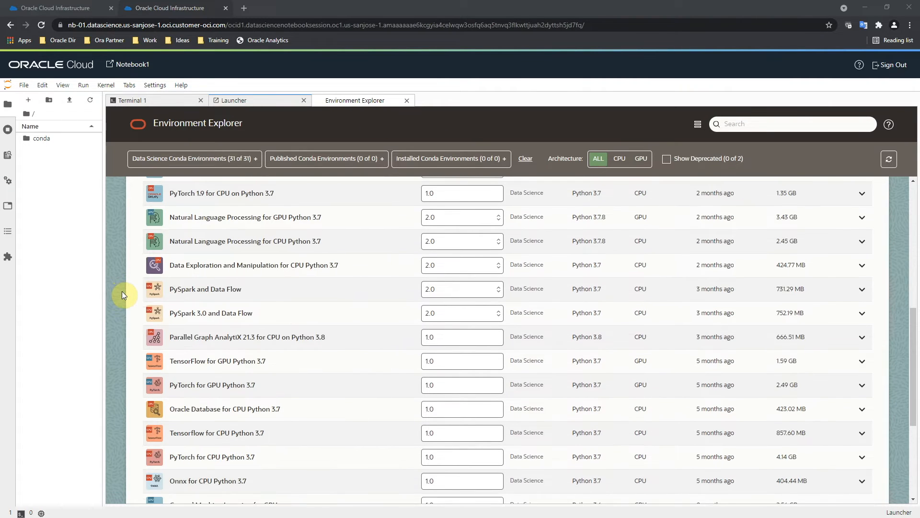
pyautogui.scroll(-1, 295, 364)
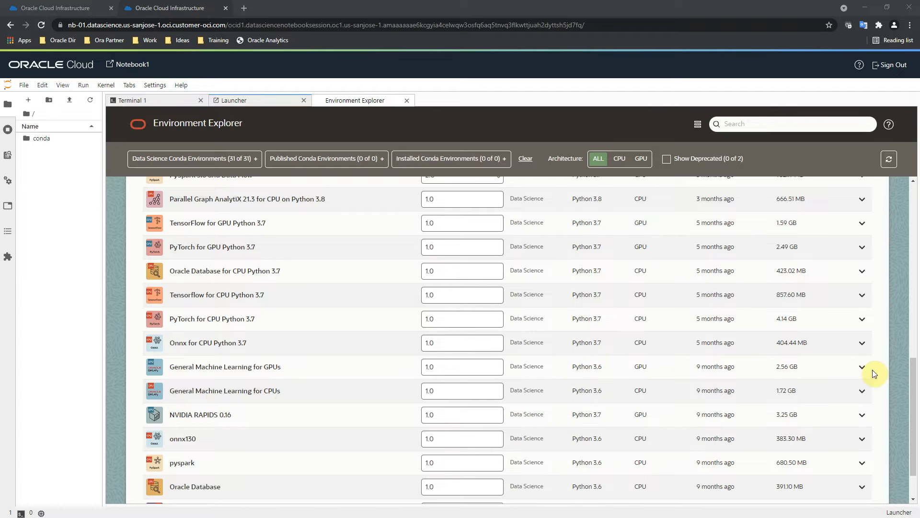
pyautogui.click(862, 391)
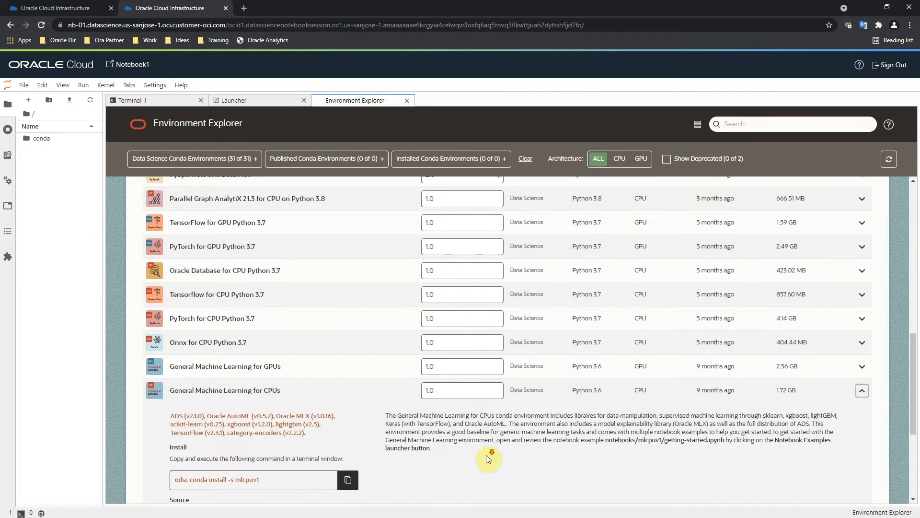
pyautogui.scroll(-2, 486, 452)
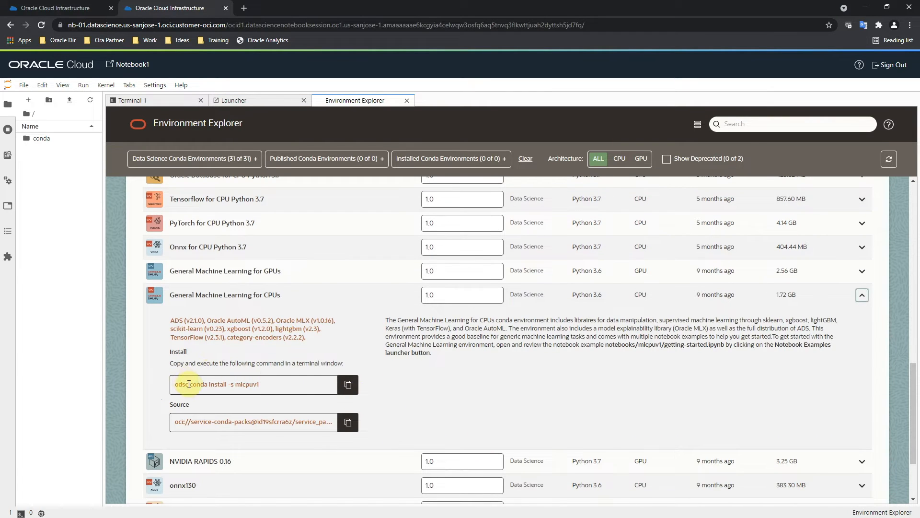
pyautogui.click(346, 391)
pyautogui.hotkey('ctrl', 'c')
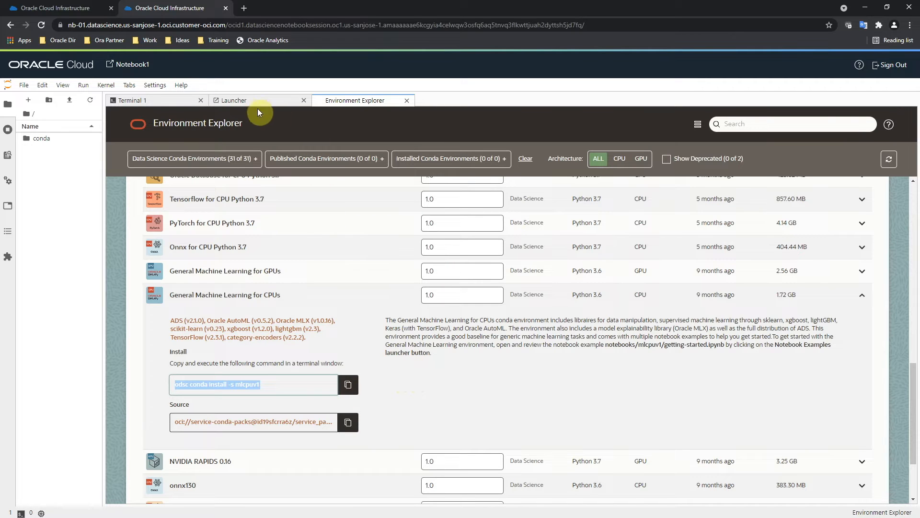
# Run "odsc conda install -s mlcpuv1" in Terminal 1, answering the version number prompt with "yes"
pyautogui.click(167, 101)
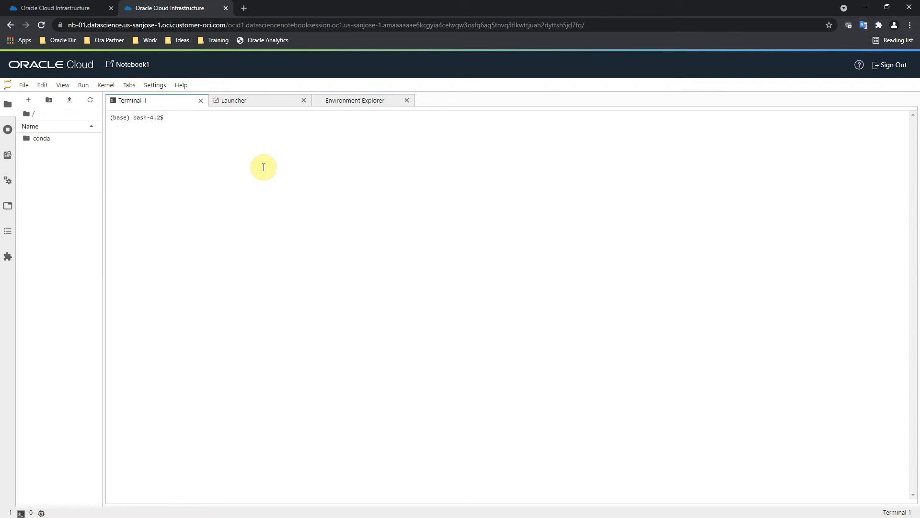
pyautogui.hotkey('ctrl', 'v')
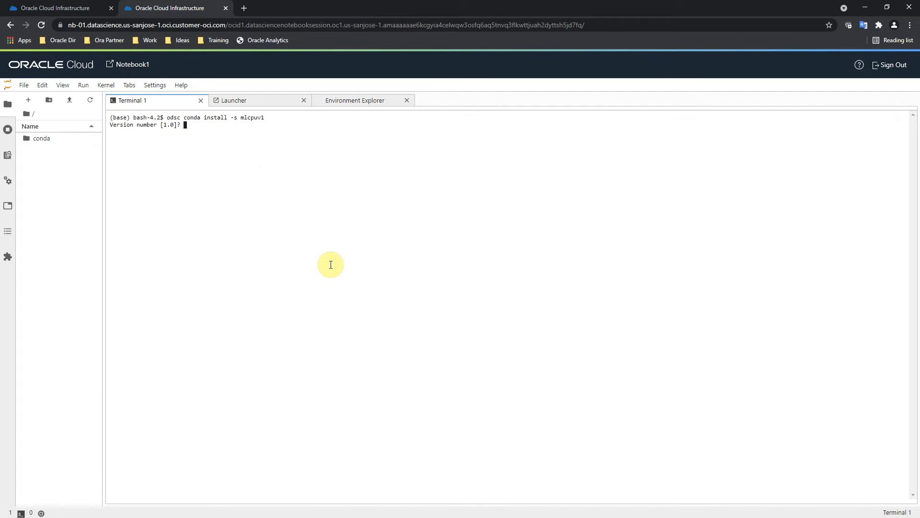
pyautogui.write('yes')
pyautogui.press('Return')
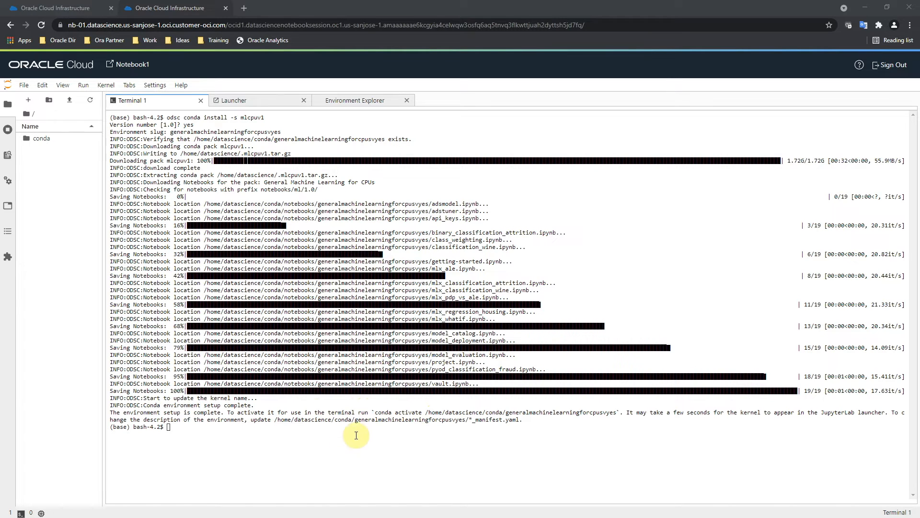
# Copy the "conda activate /home/datascience/conda/generalmachinelearningforcpusvyes" command from the install output and run it in the terminal
pyautogui.moveTo(376, 411); pyautogui.dragTo(614, 413)
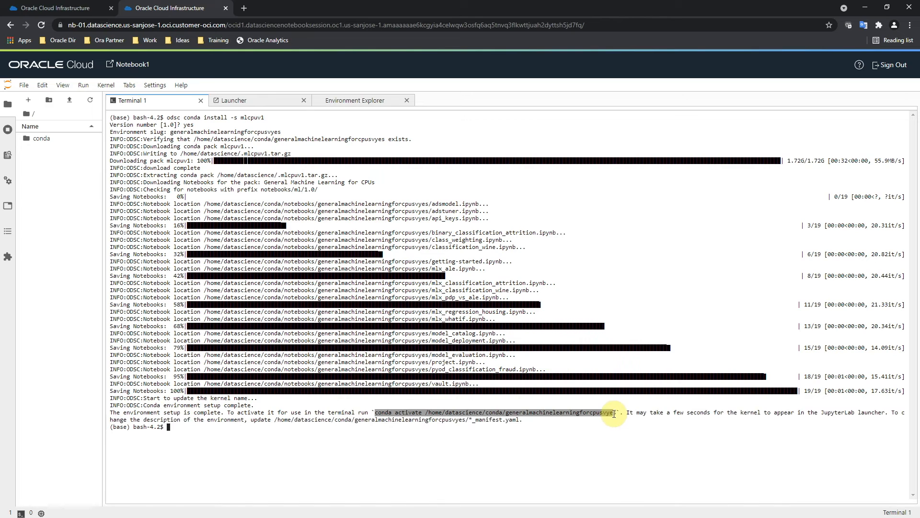
pyautogui.hotkey('ctrl', 'c')
pyautogui.hotkey('ctrl', 'v')
pyautogui.press('Return')
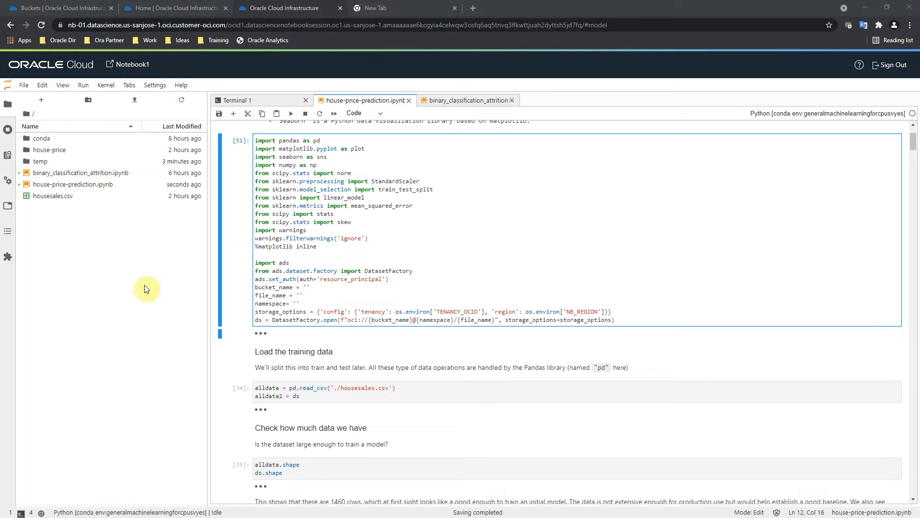
# Upload the local file housesales_version2.csv to the root folder of the notebook session's files
pyautogui.click(137, 293)
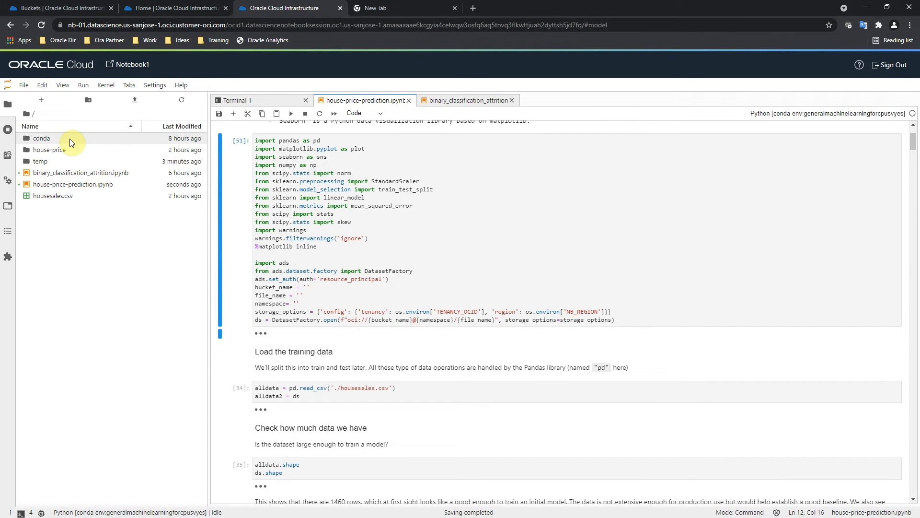
pyautogui.click(8, 104)
pyautogui.click(7, 105)
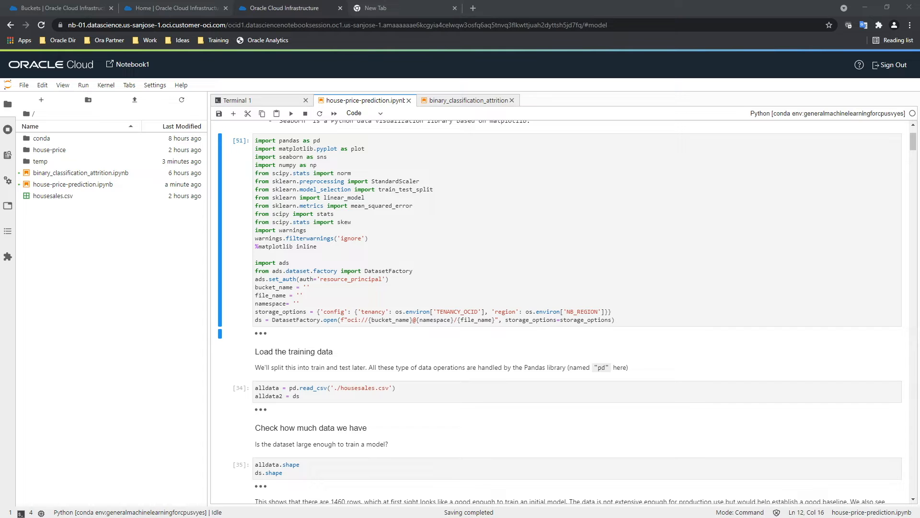
pyautogui.moveTo(10, 280); pyautogui.dragTo(85, 295)
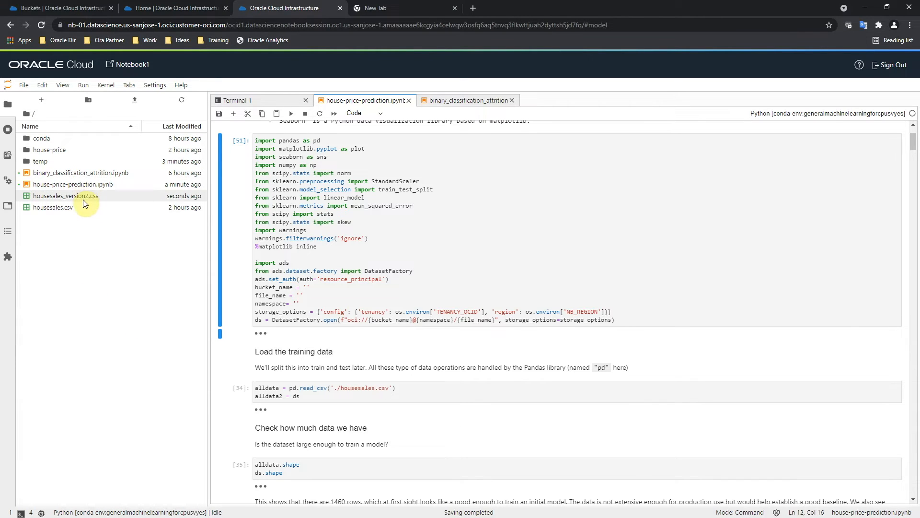
pyautogui.moveTo(67, 200)
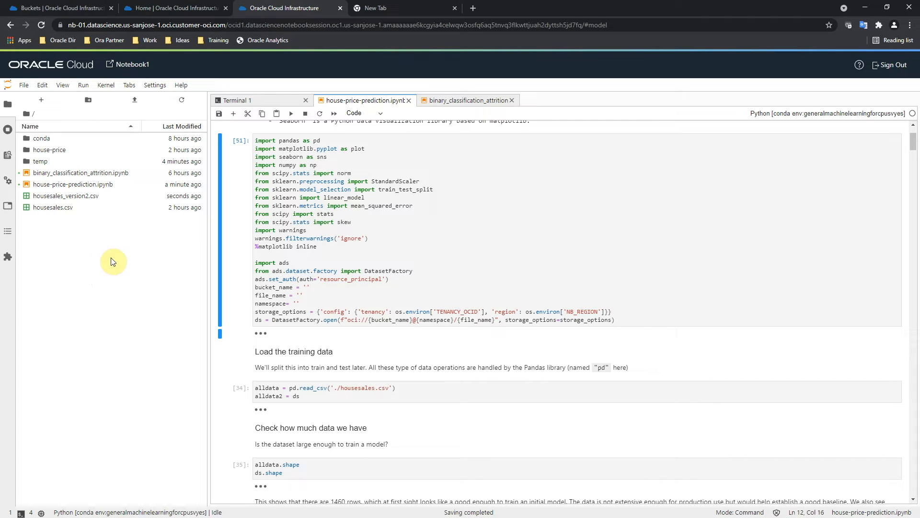
# Upload housesales_version2.csv to the main Object Storage bucket in the DataScience compartment with the Standard storage tier
pyautogui.click(65, 9)
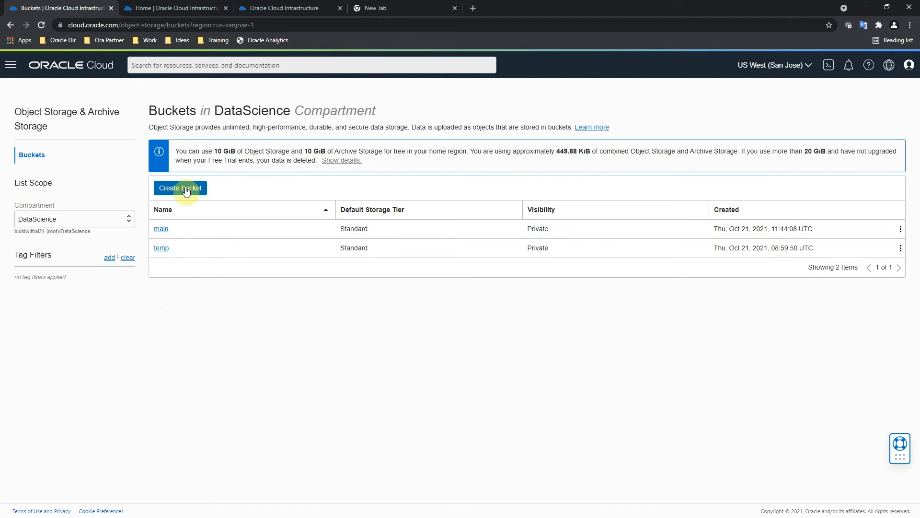
pyautogui.click(162, 233)
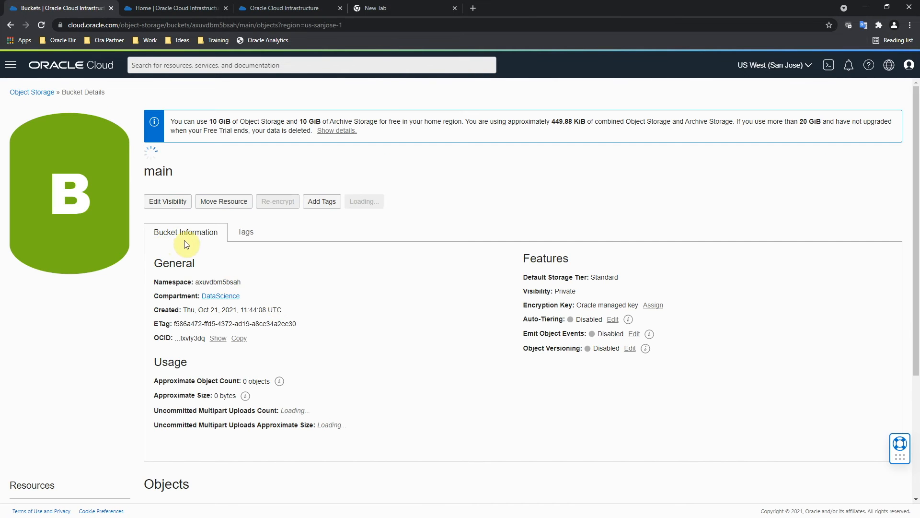
pyautogui.scroll(-3, 365, 347)
pyautogui.click(170, 355)
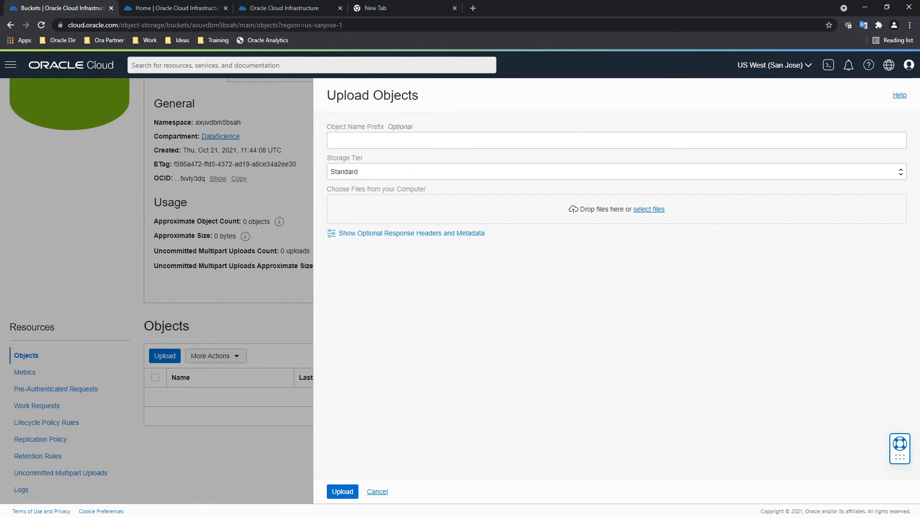
pyautogui.moveTo(107, 250); pyautogui.dragTo(496, 202)
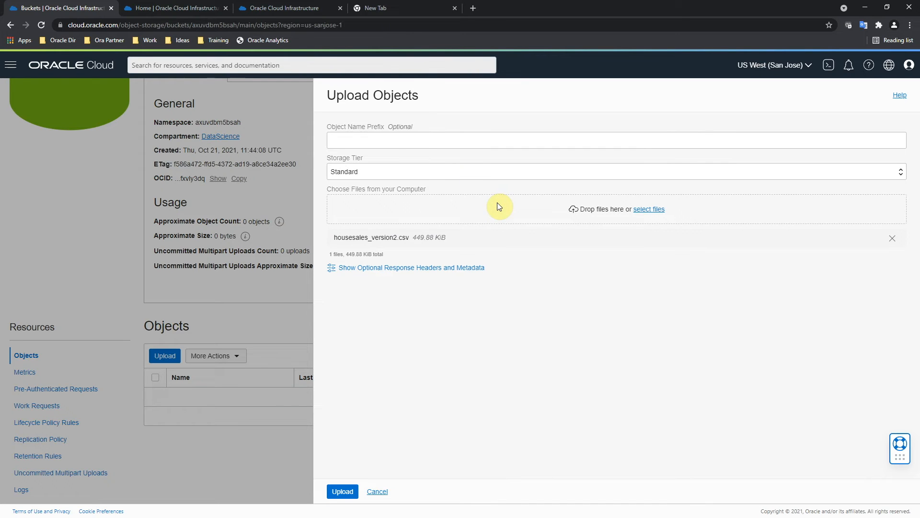
pyautogui.click(341, 490)
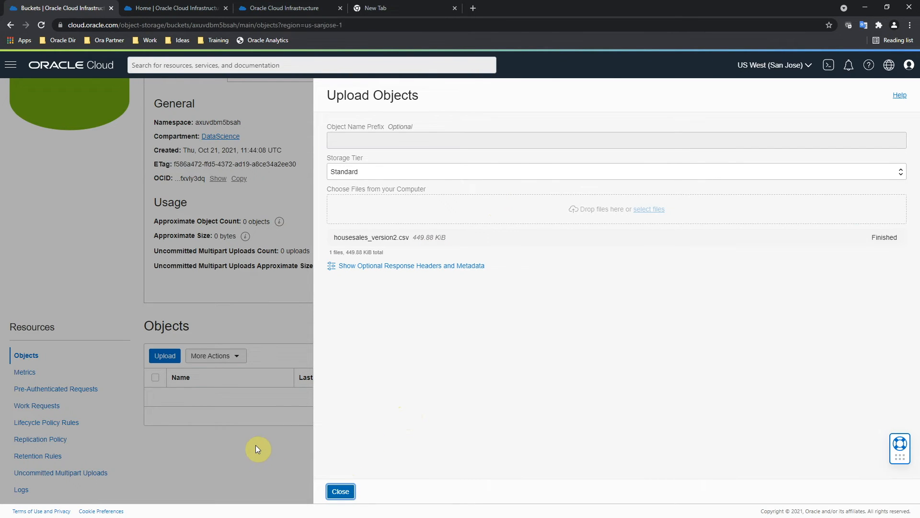
pyautogui.click(341, 491)
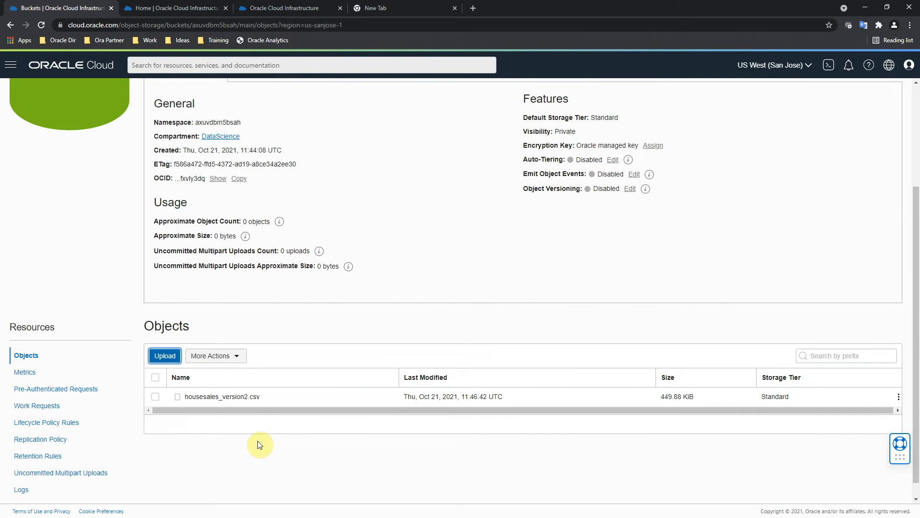
pyautogui.moveTo(248, 411); pyautogui.dragTo(283, 406)
pyautogui.scroll(1, 297, 447)
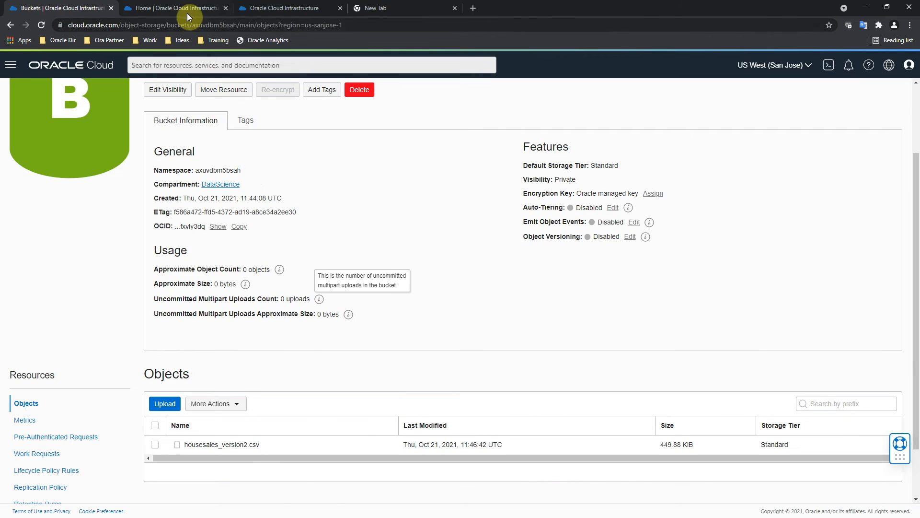
# Compare the bucket_name, file_name and namespace variables in house-price-prediction.ipynb with the main bucket's details
pyautogui.click(278, 9)
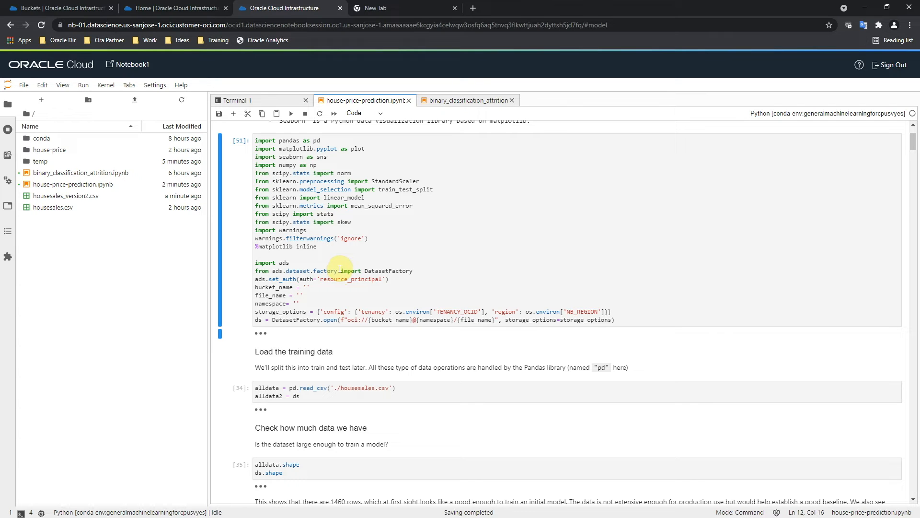
pyautogui.click(271, 286)
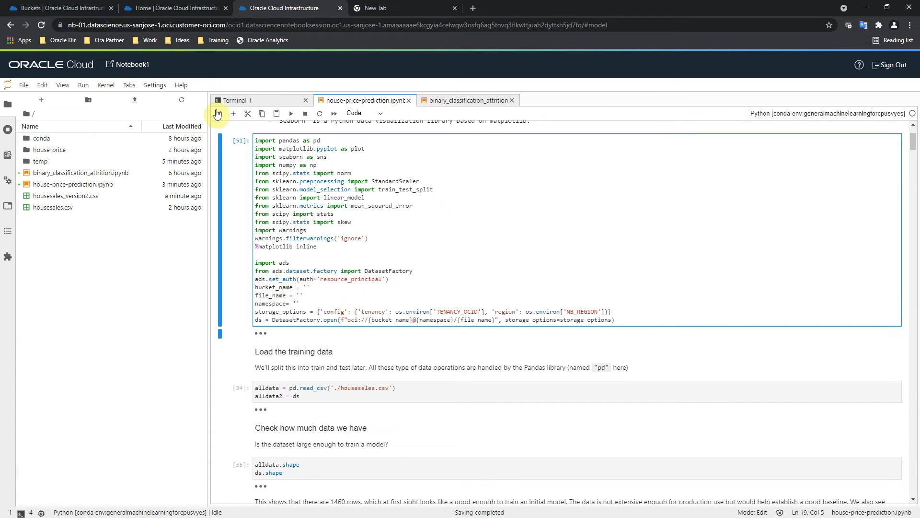
pyautogui.click(80, 6)
pyautogui.scroll(1, 192, 225)
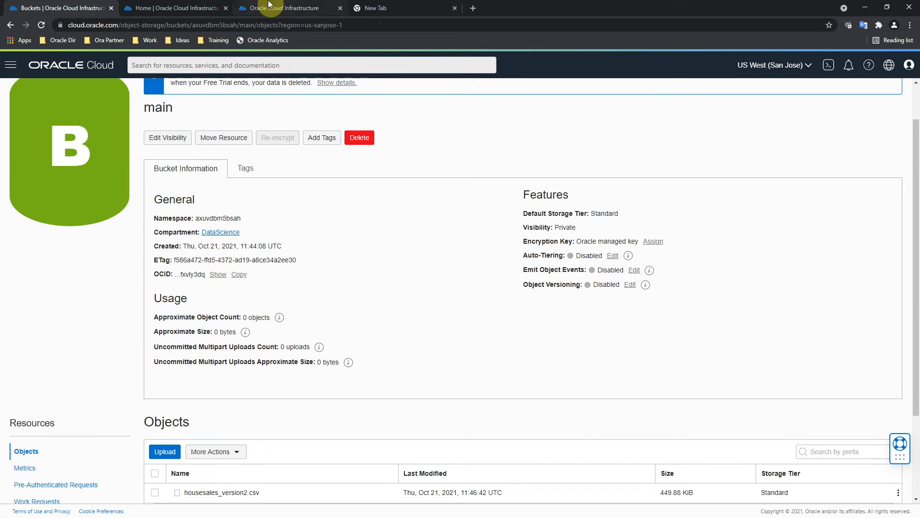
# Copy the bucket's name and set bucket_name to 'main' in the first code cell of house-price-prediction.ipynb
pyautogui.doubleClick(163, 110)
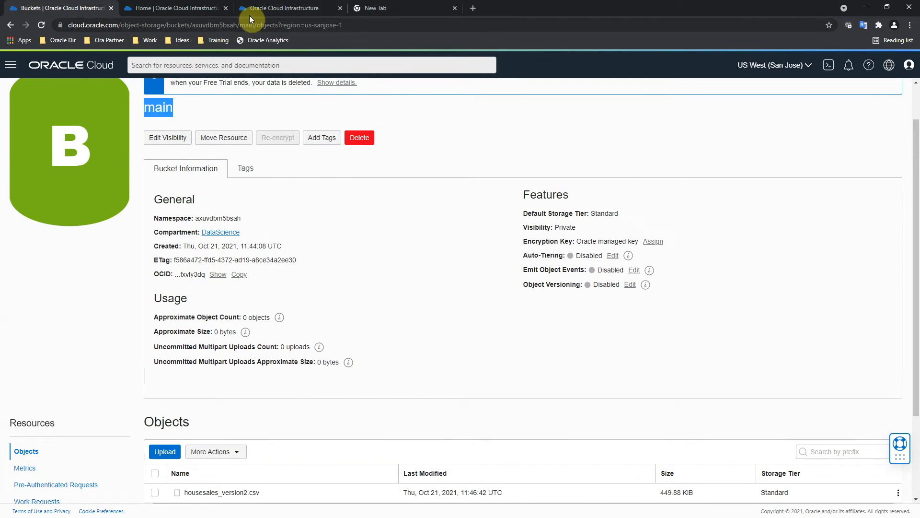
pyautogui.click(285, 8)
pyautogui.click(306, 287)
# Copy the object name from the main bucket and set file_name to 'housesales_version2.csv' in the notebook's import cell
pyautogui.click(81, 9)
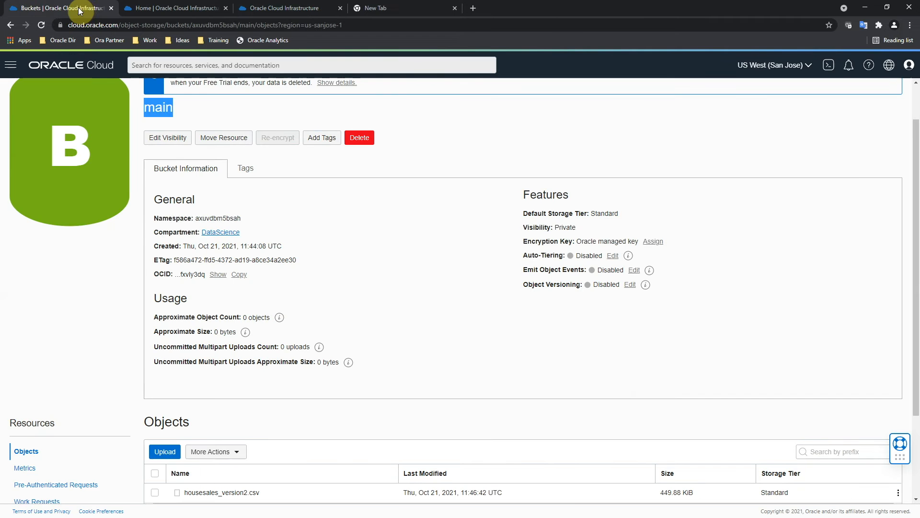
pyautogui.scroll(-3, 271, 285)
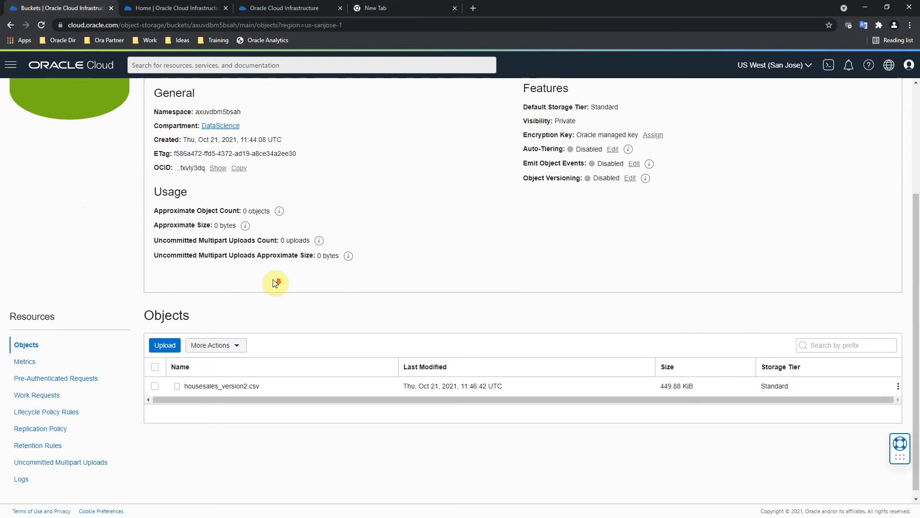
pyautogui.moveTo(262, 378); pyautogui.dragTo(185, 381)
pyautogui.hotkey('ctrl', 'c')
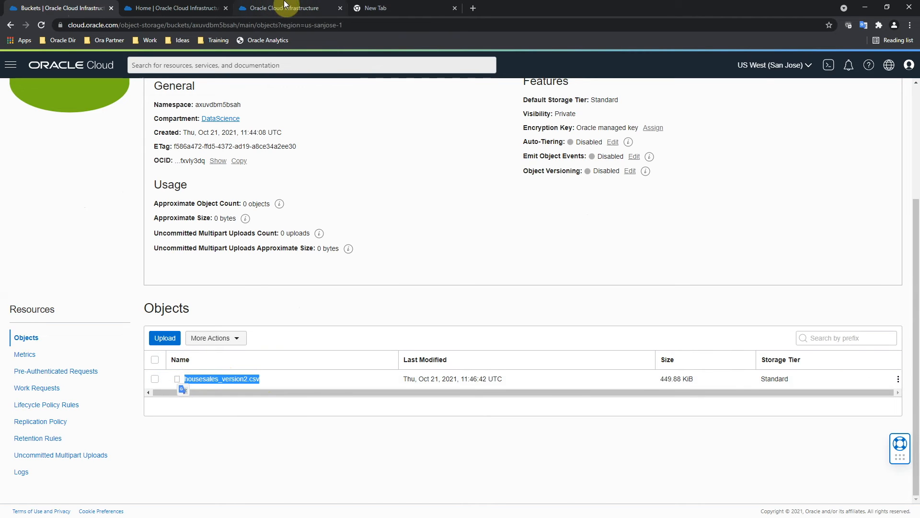
pyautogui.click(285, 8)
pyautogui.press('Down')
pyautogui.press('Left')
pyautogui.hotkey('ctrl', 'v')
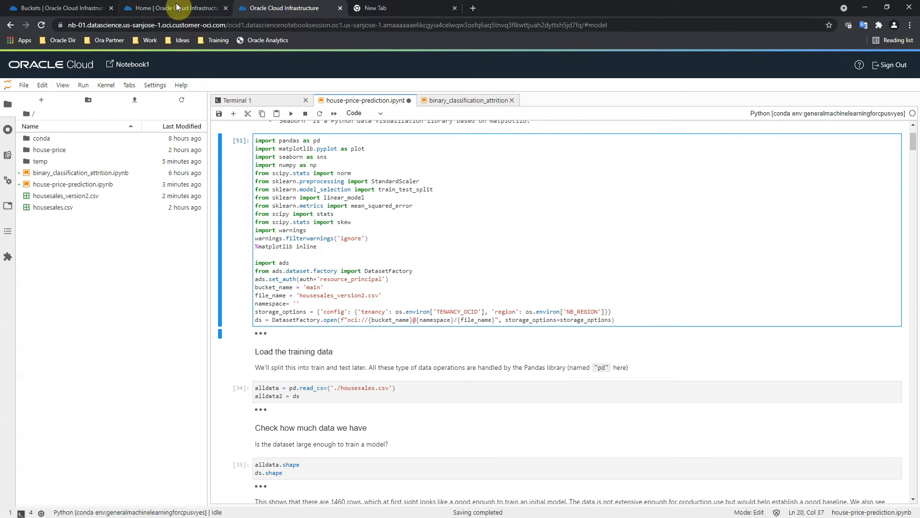
# Copy the namespace from the main bucket's general information and paste it as the namespace variable's value in the notebook
pyautogui.click(52, 7)
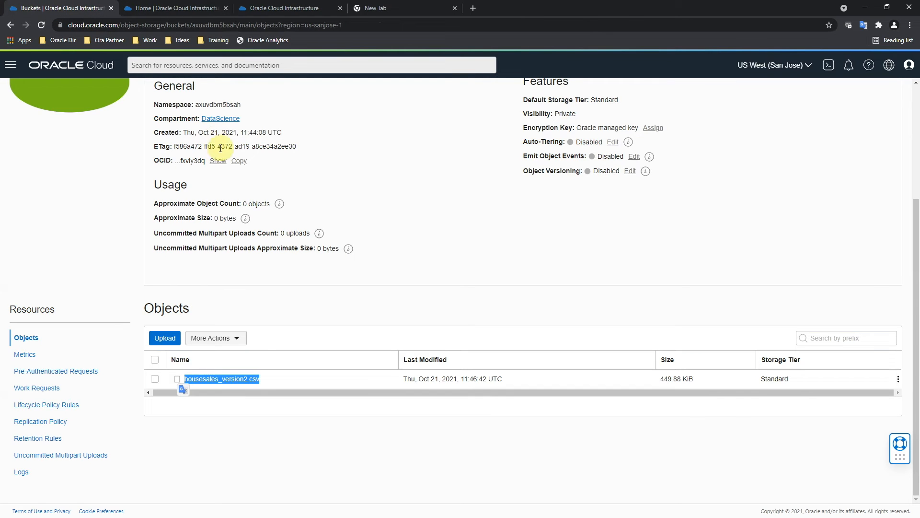
pyautogui.scroll(2, 258, 211)
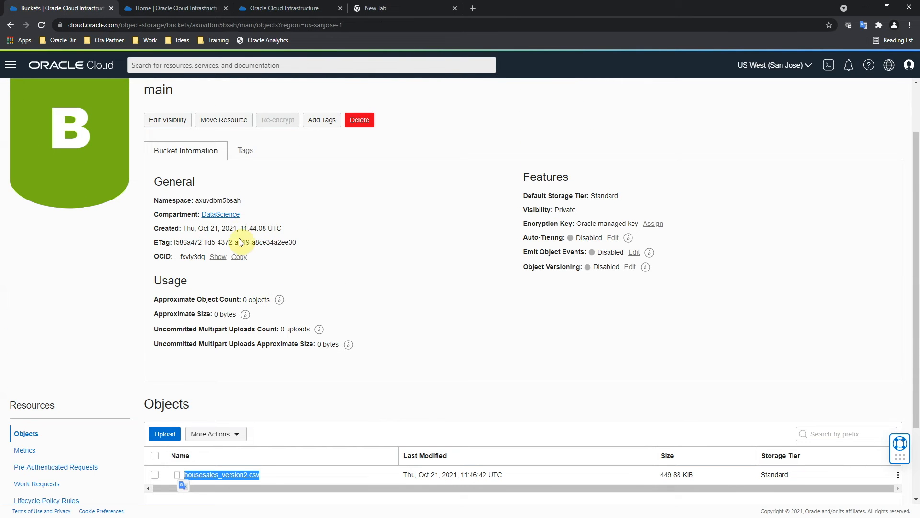
pyautogui.scroll(1, 225, 197)
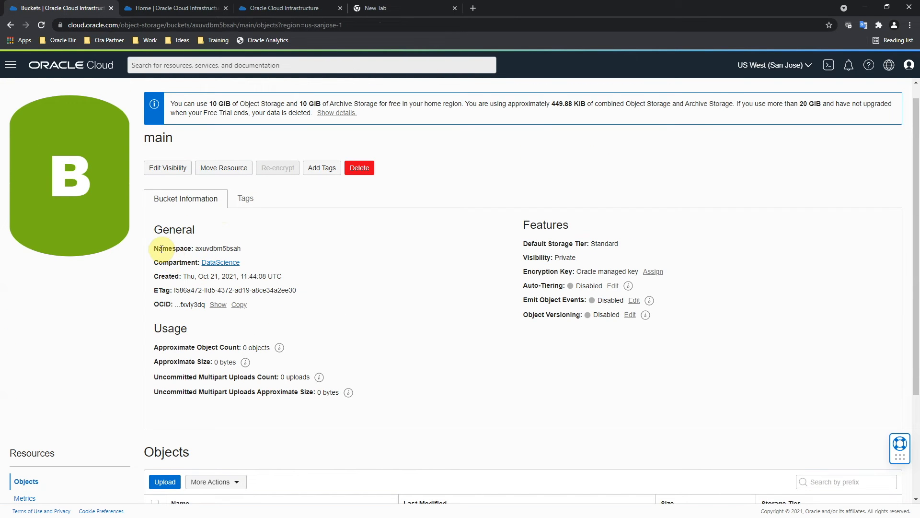
pyautogui.doubleClick(229, 246)
pyautogui.hotkey('ctrl', 'c')
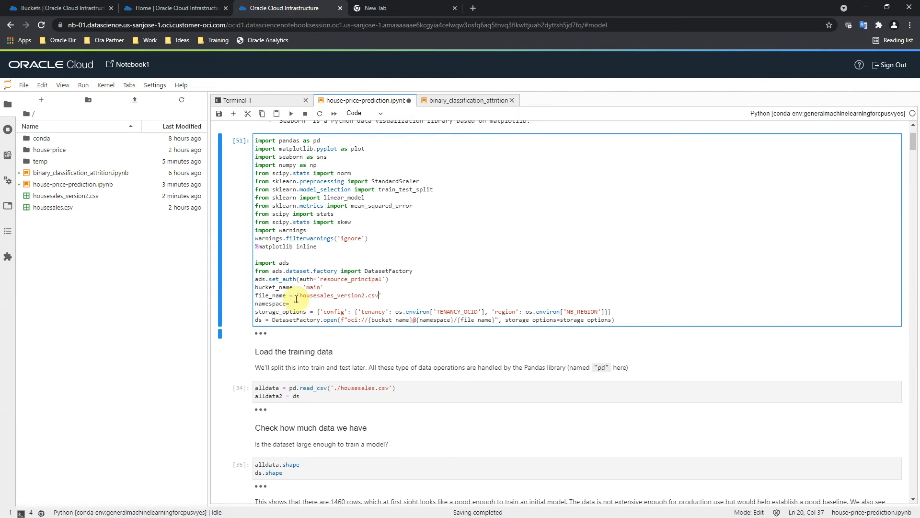
pyautogui.click(297, 303)
pyautogui.hotkey('ctrl', 'v')
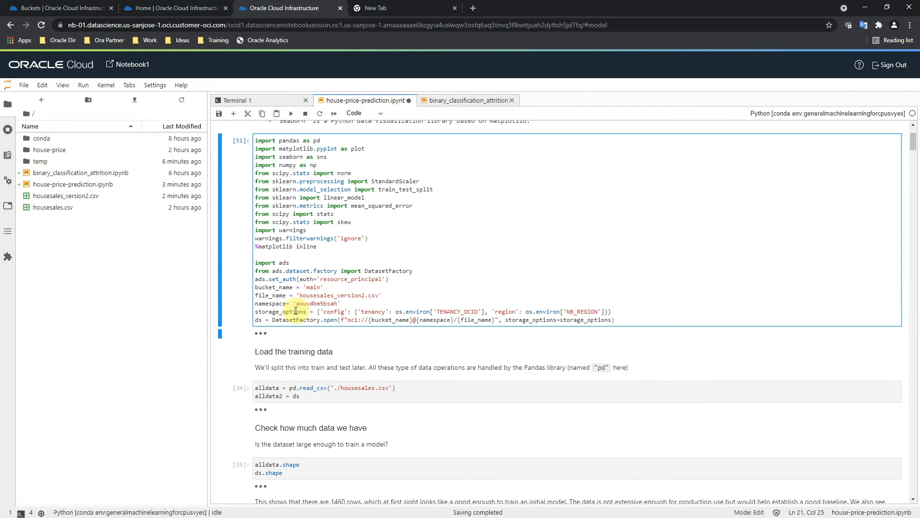
pyautogui.click(256, 319)
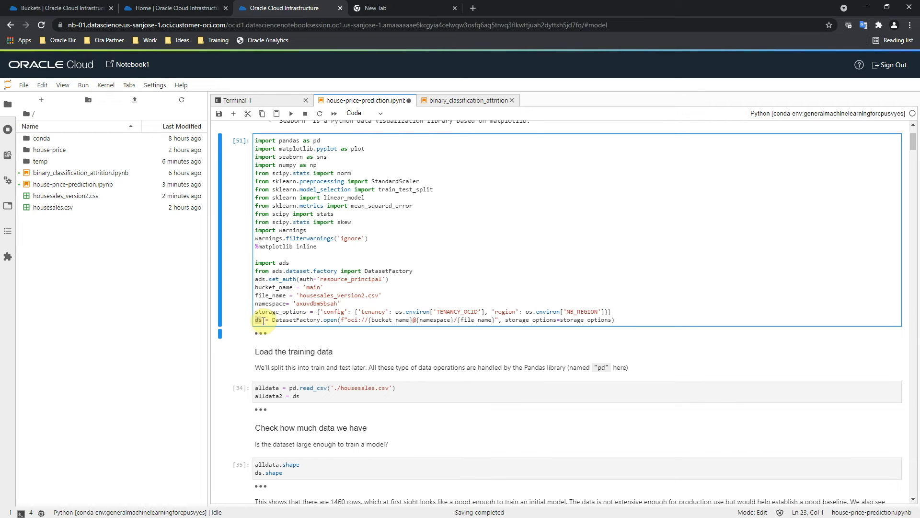
pyautogui.doubleClick(263, 321)
pyautogui.rightClick(53, 208)
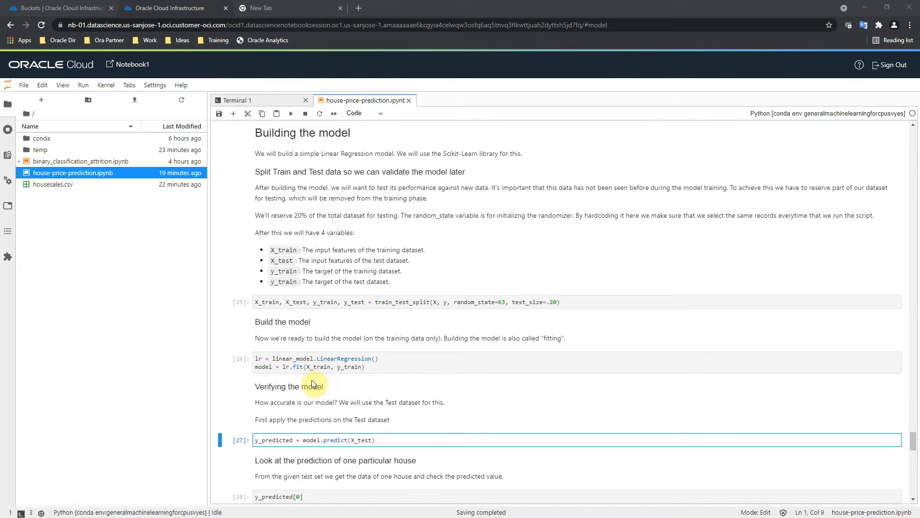
# Examine the notebook's linear regression fitting, test predictions, single house price prediction and predicted-versus-actual scatter plot
pyautogui.doubleClick(263, 366)
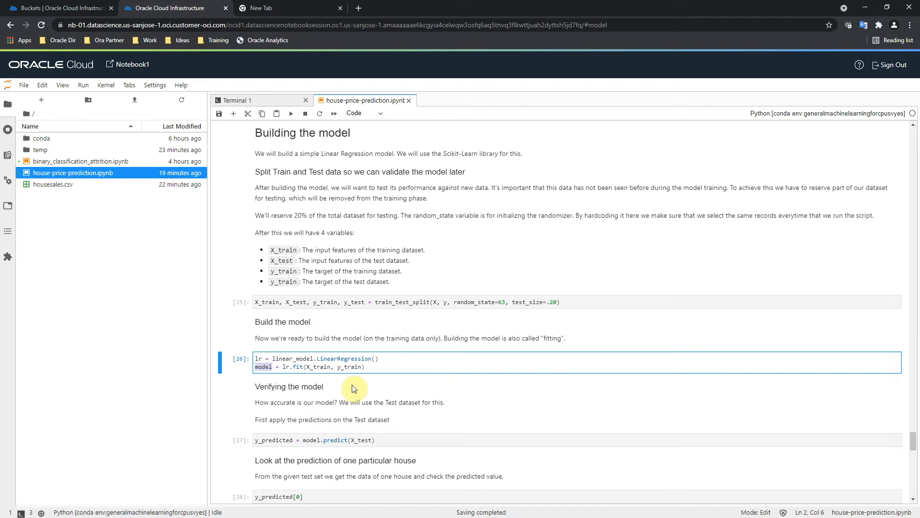
pyautogui.scroll(-2, 422, 359)
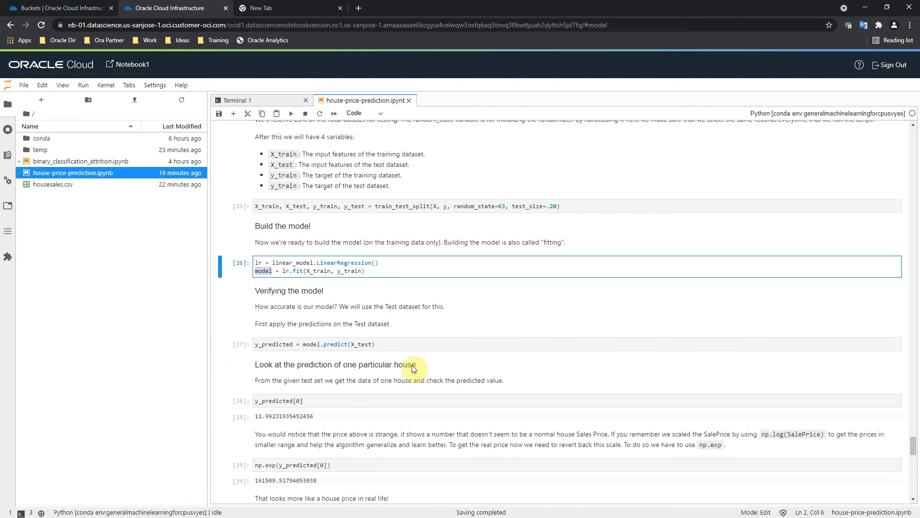
pyautogui.click(398, 344)
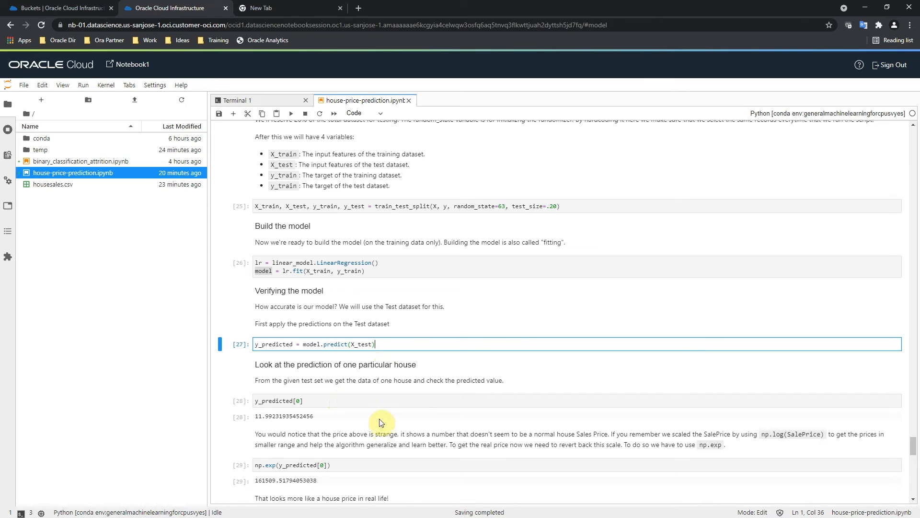
pyautogui.scroll(-1, 381, 422)
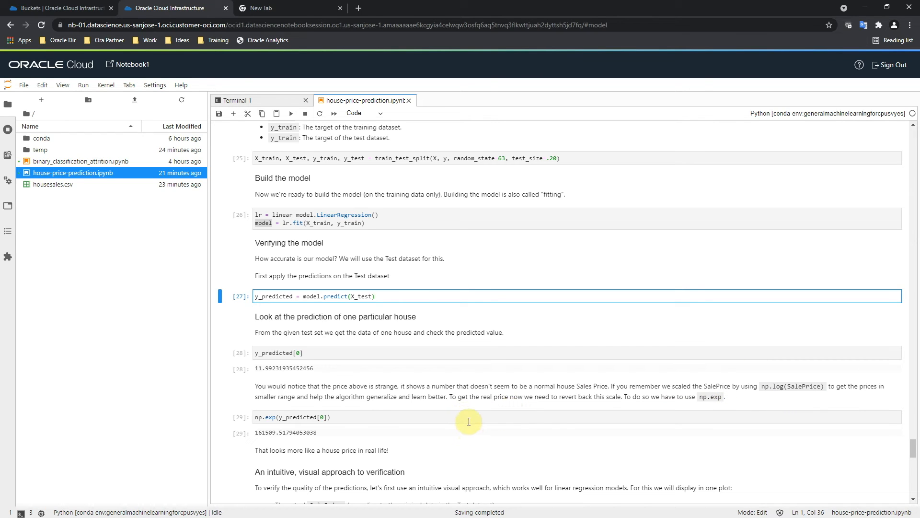
pyautogui.scroll(-1, 336, 431)
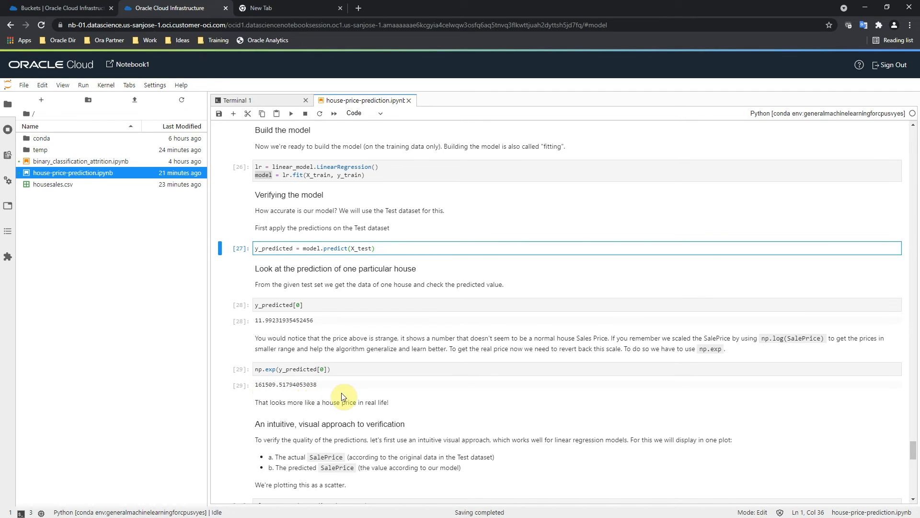
pyautogui.scroll(-1, 353, 403)
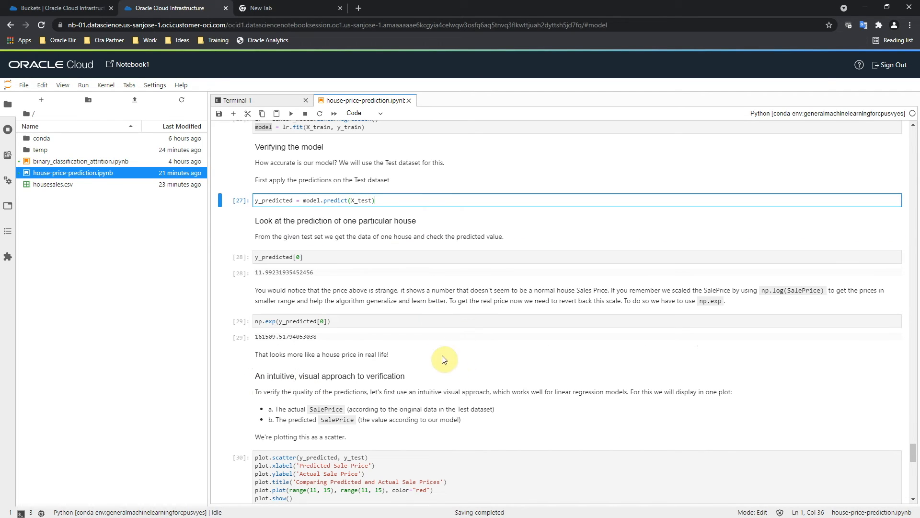
pyautogui.scroll(-2, 453, 347)
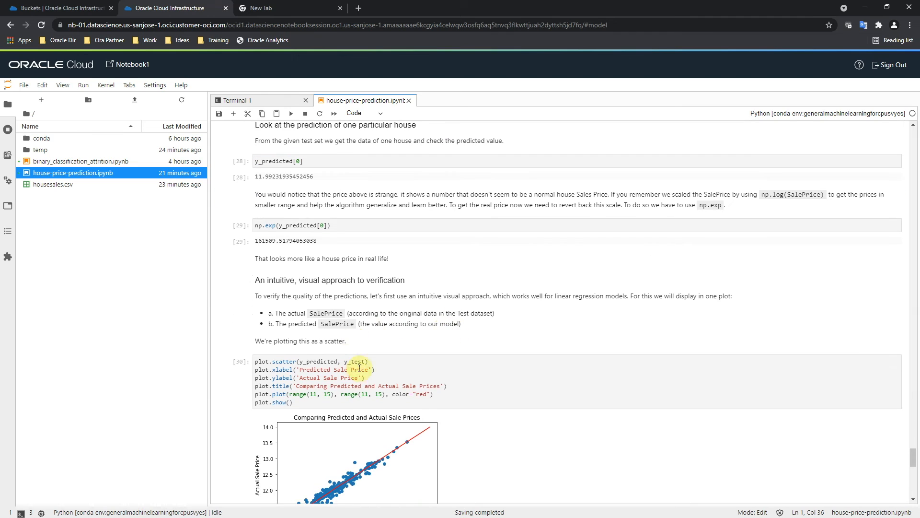
pyautogui.scroll(-3, 440, 348)
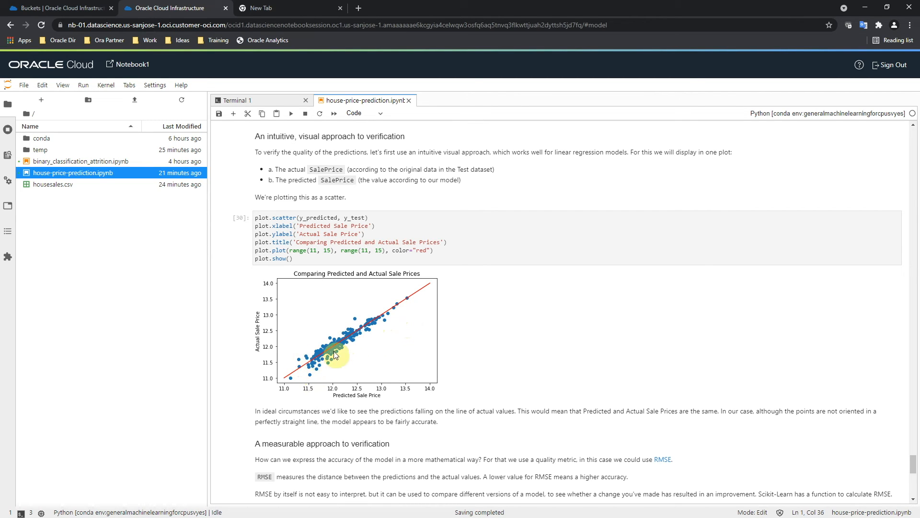
pyautogui.scroll(-2, 380, 339)
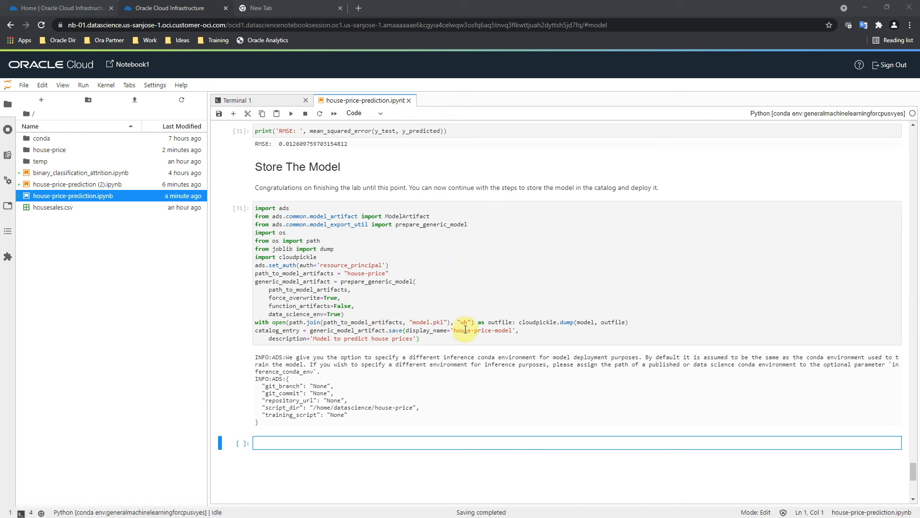
# Change the display_name in the Store The Model cell to 'house-price-model2' and run the cell
pyautogui.click(513, 331)
pyautogui.write('2')
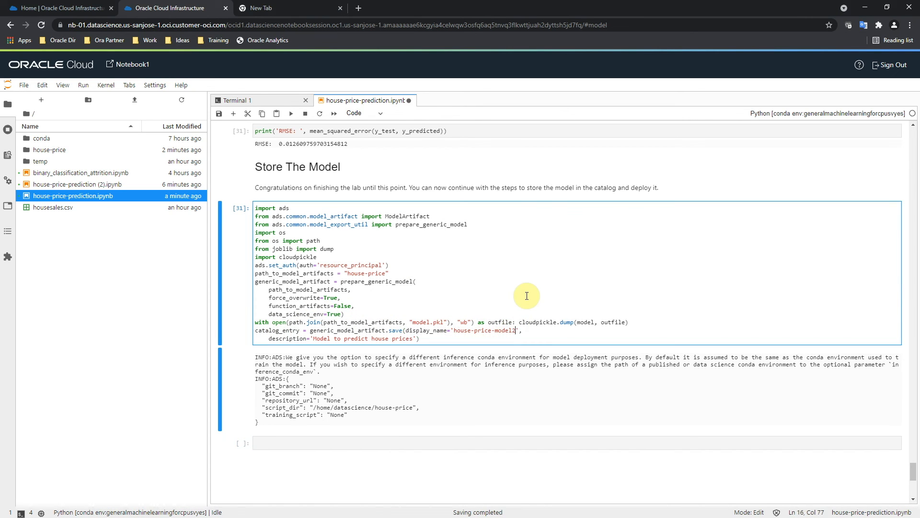
pyautogui.click(357, 248)
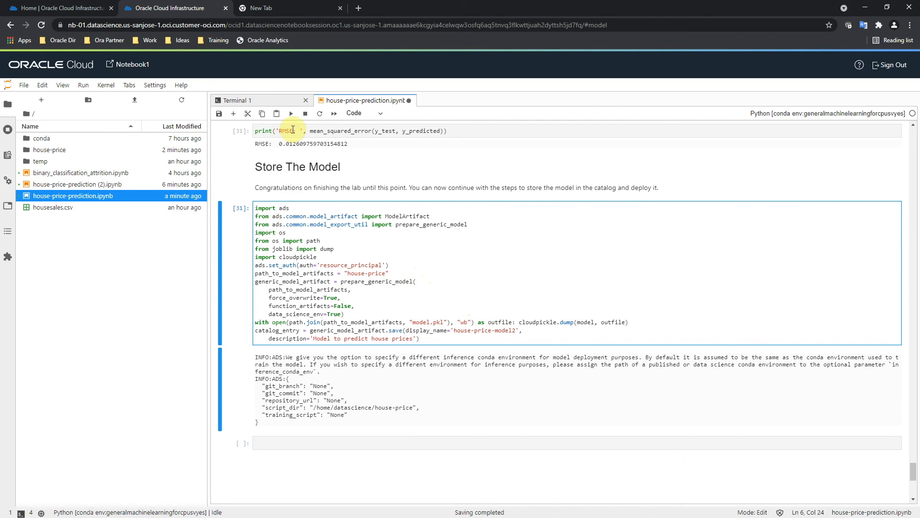
pyautogui.click(291, 114)
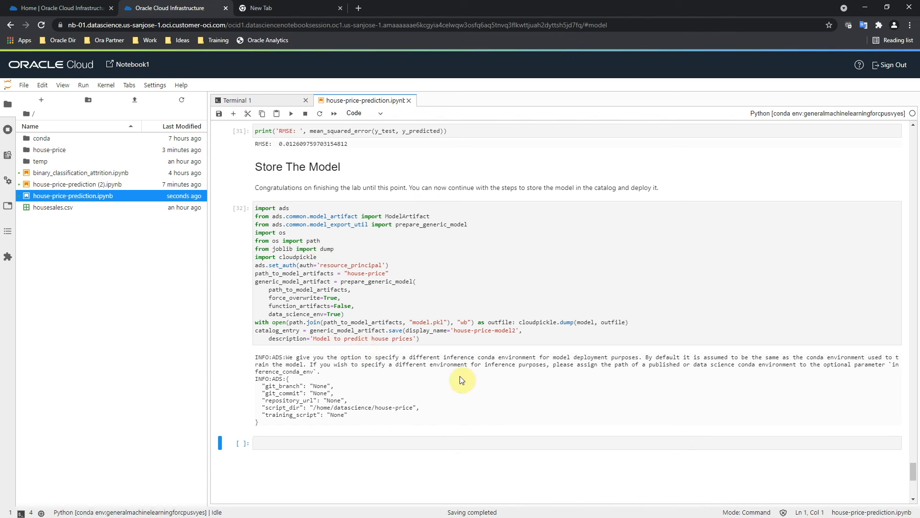
# Open the list of stored models for Project1 in the Oracle Cloud Data Science service
pyautogui.click(58, 9)
pyautogui.click(11, 65)
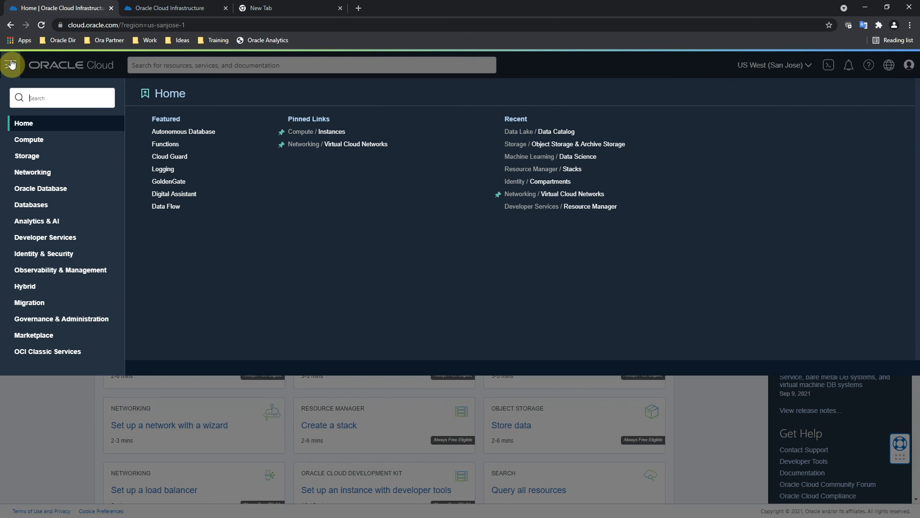
pyautogui.click(58, 222)
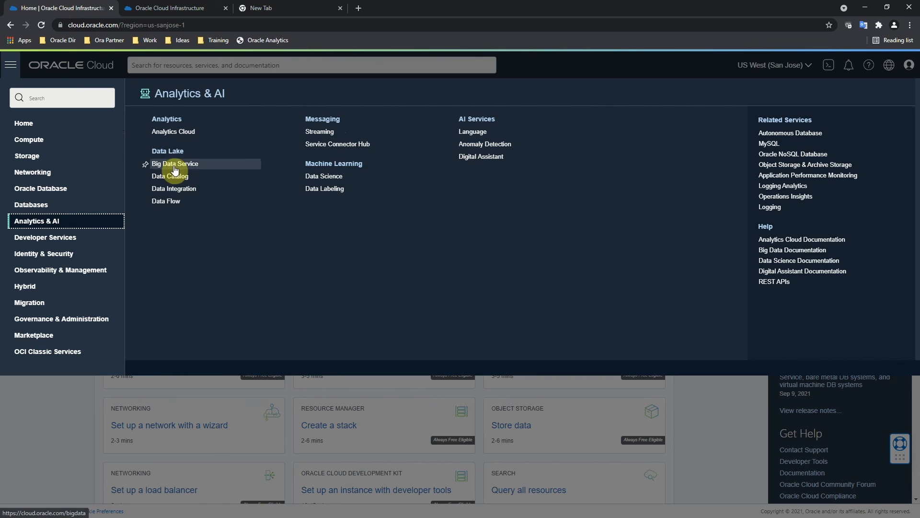
pyautogui.click(322, 177)
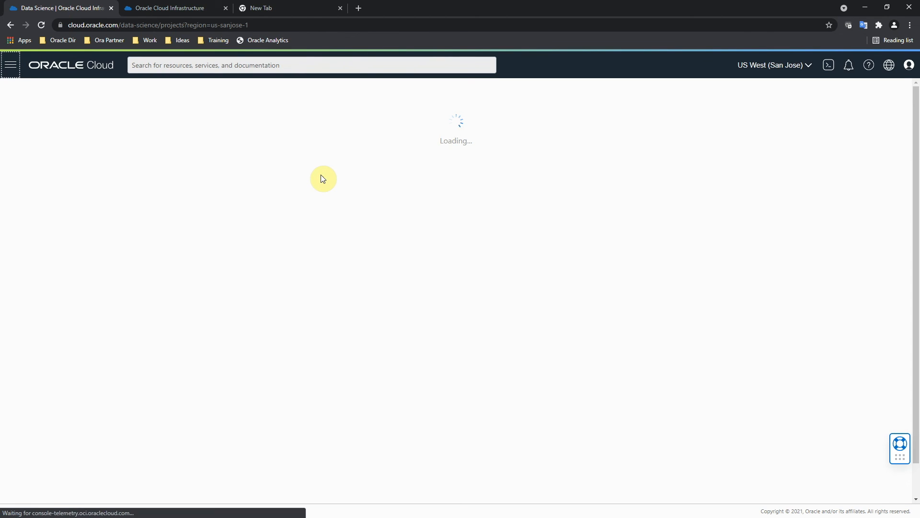
pyautogui.click(164, 224)
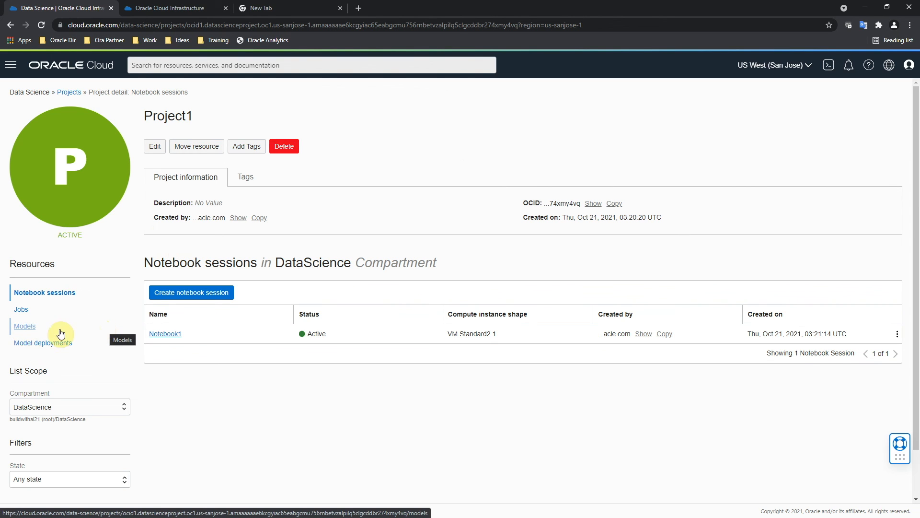
pyautogui.click(20, 330)
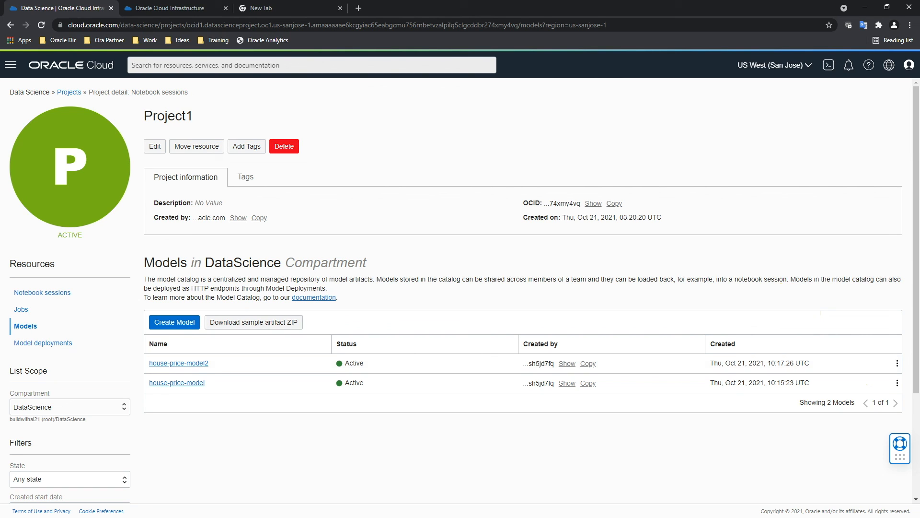
# Create a model deployment for house-price-model2 using the VM.Standard2.1 compute shape with 1 instance
pyautogui.click(897, 363)
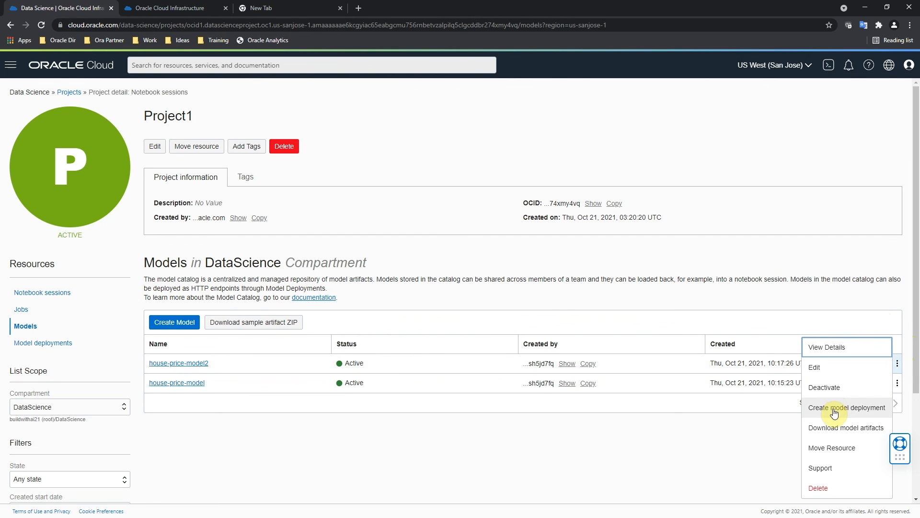
pyautogui.click(833, 410)
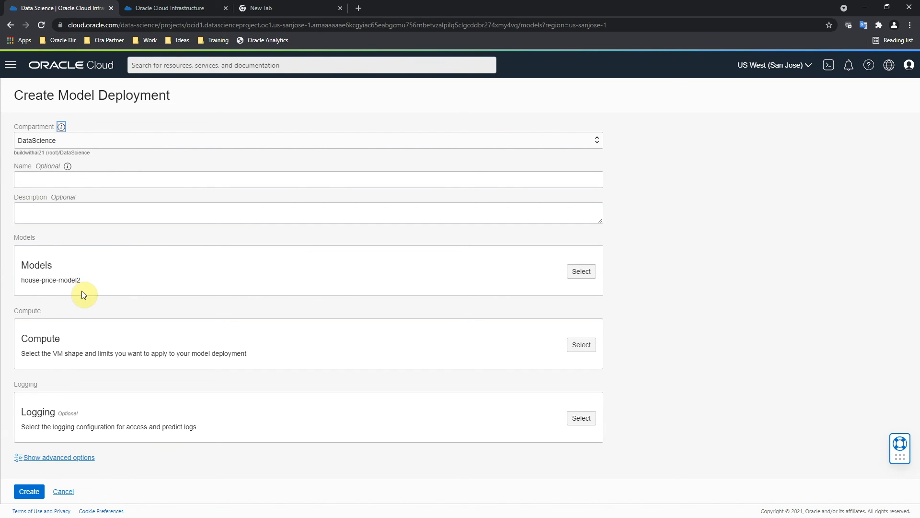
pyautogui.click(588, 349)
pyautogui.click(339, 240)
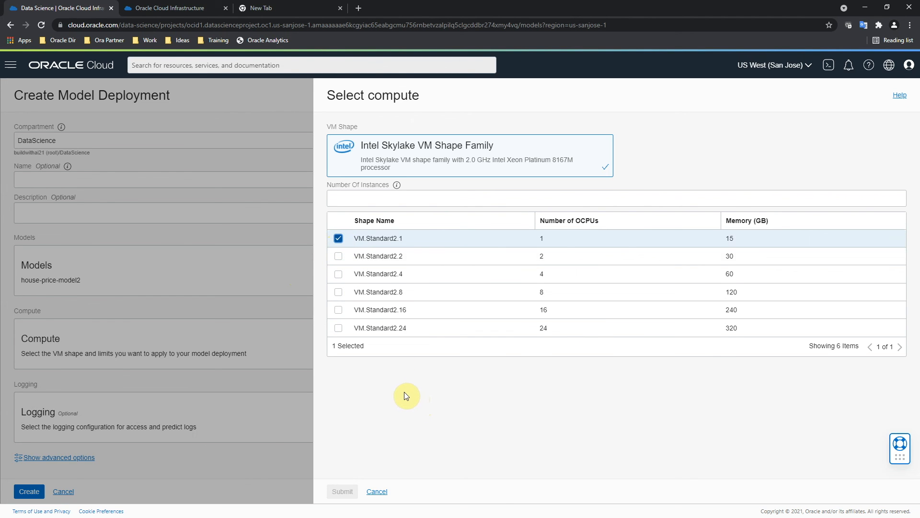
pyautogui.click(367, 202)
pyautogui.write('1')
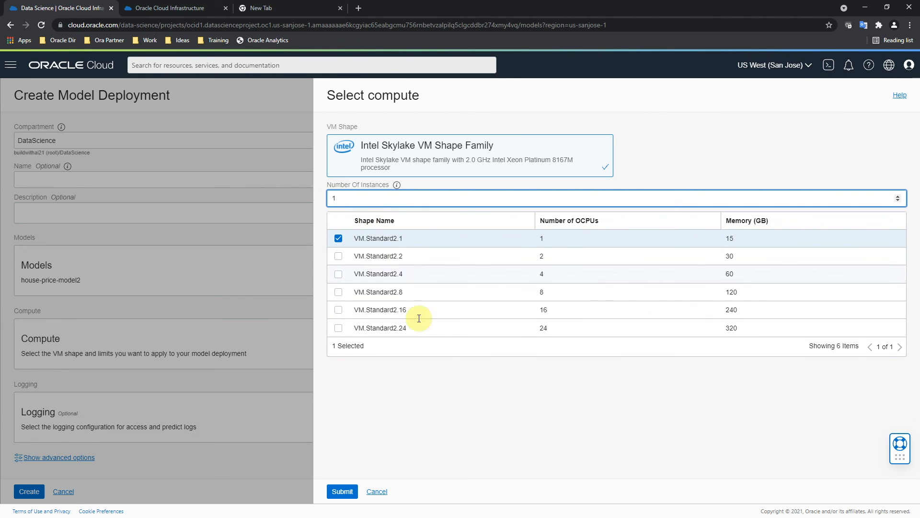
pyautogui.click(421, 398)
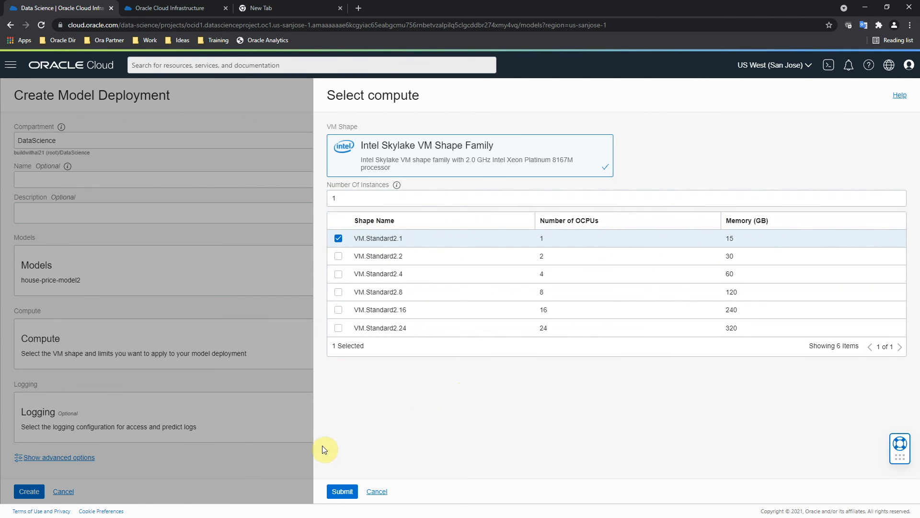
pyautogui.click(342, 491)
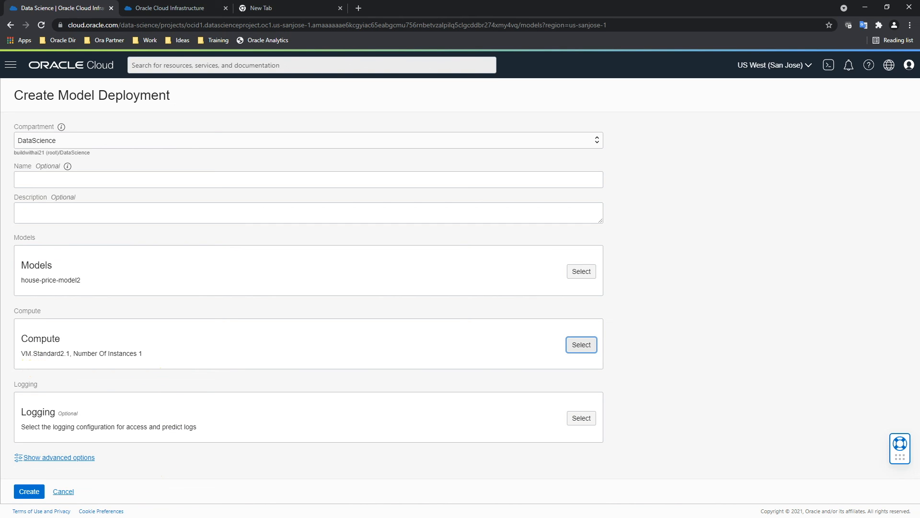
pyautogui.click(28, 492)
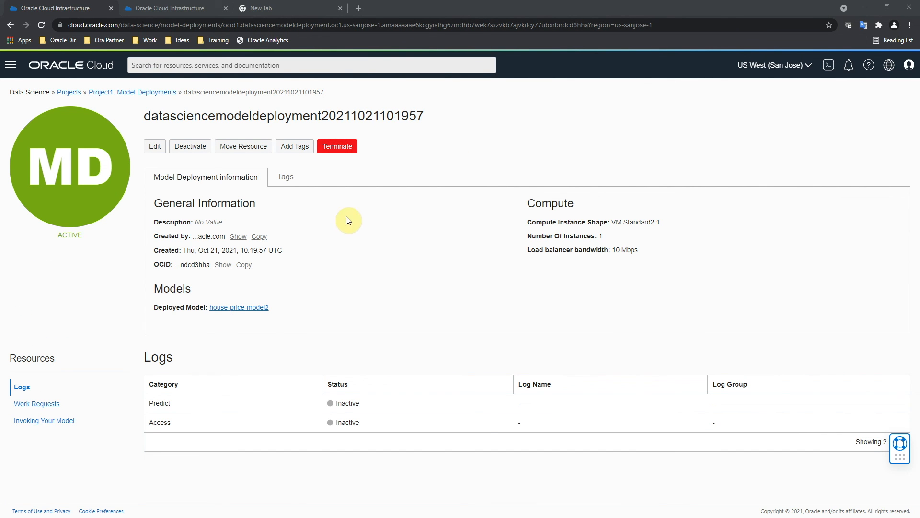
# Examine the deployment's model invocation details, including the HTTP endpoint and the Python SDK and Java SDK sample code
pyautogui.click(67, 425)
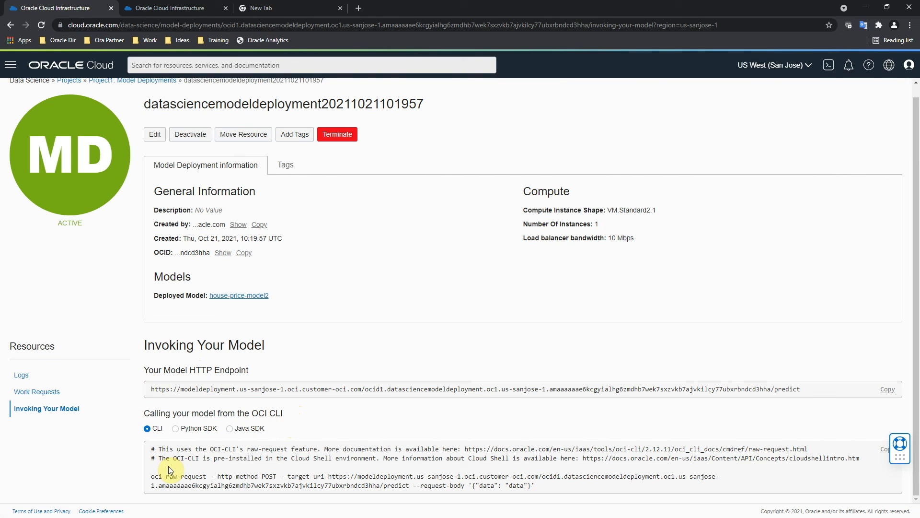
pyautogui.click(177, 432)
pyautogui.scroll(-3, 132, 436)
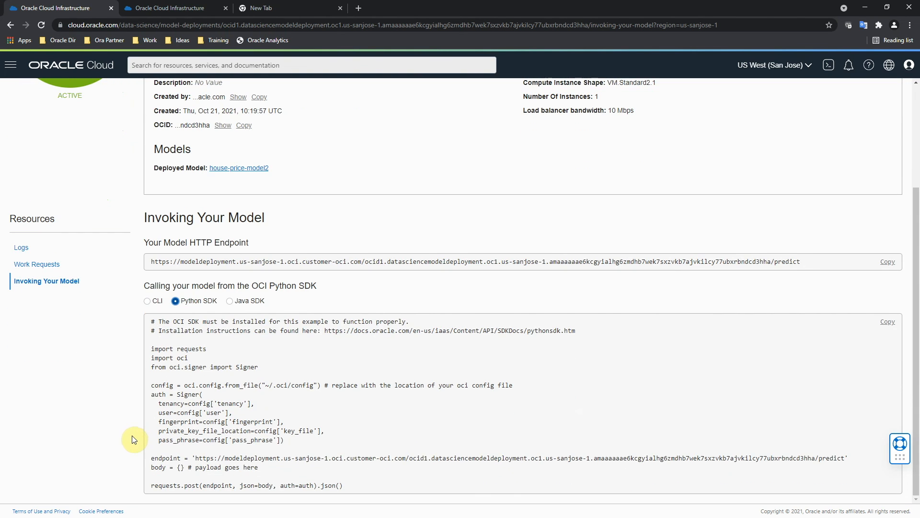
pyautogui.click(230, 301)
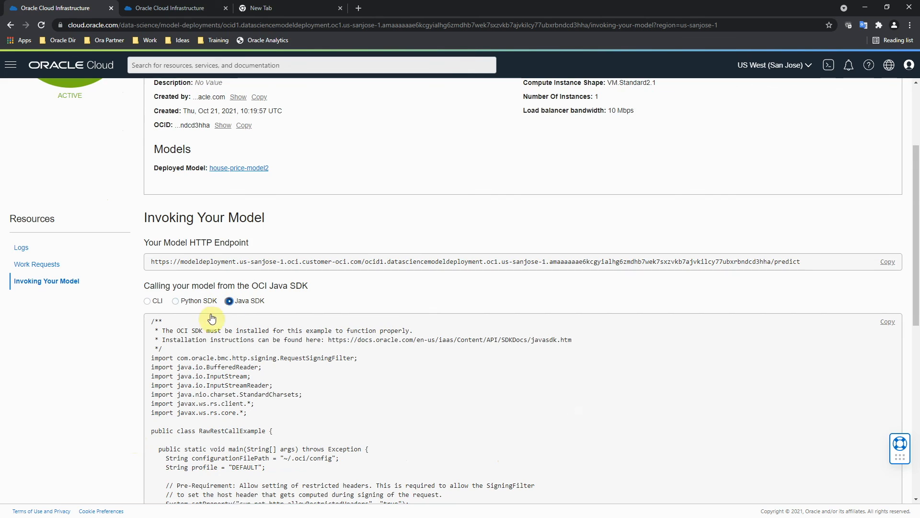
pyautogui.scroll(-3, 212, 319)
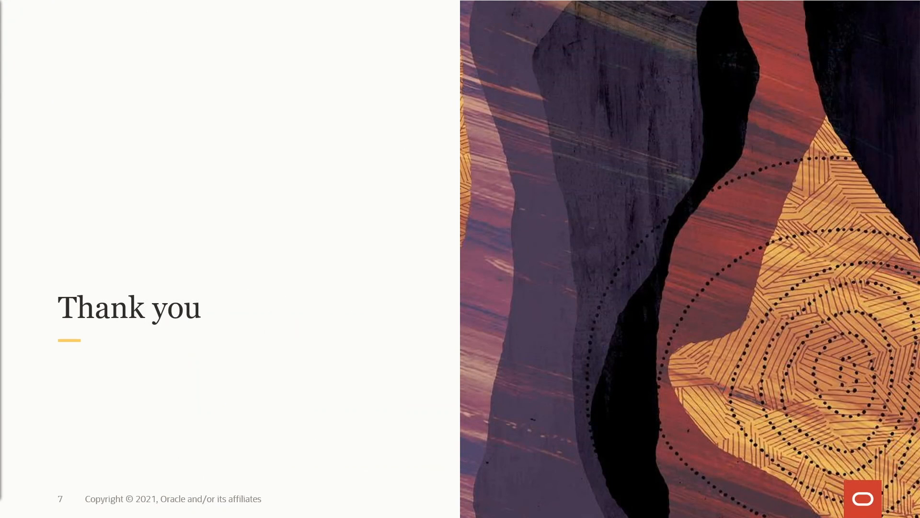